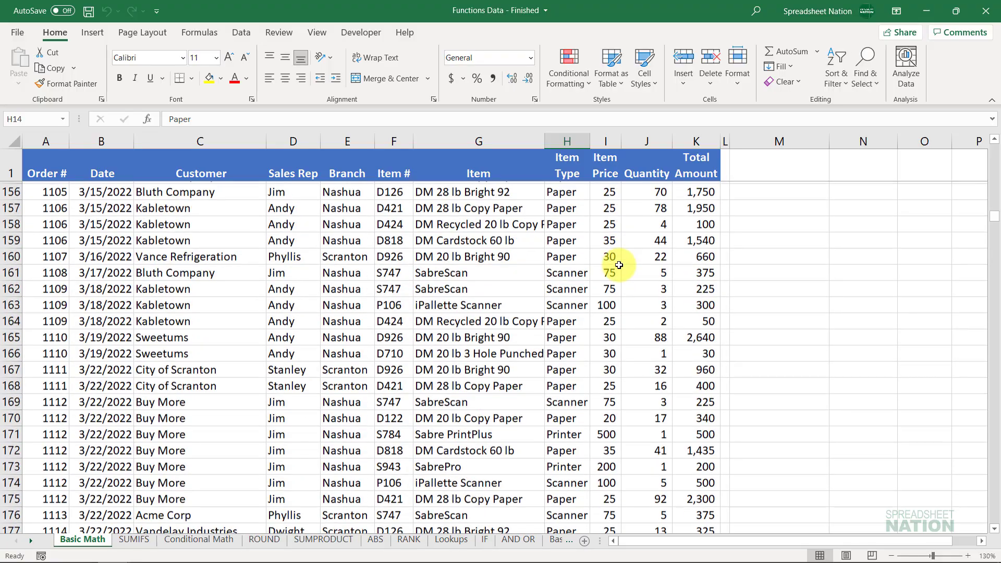
- Check how far down the order data extends in the Item Price column and return to its first data row
left_click(618, 265)
key("ctrl+Down")
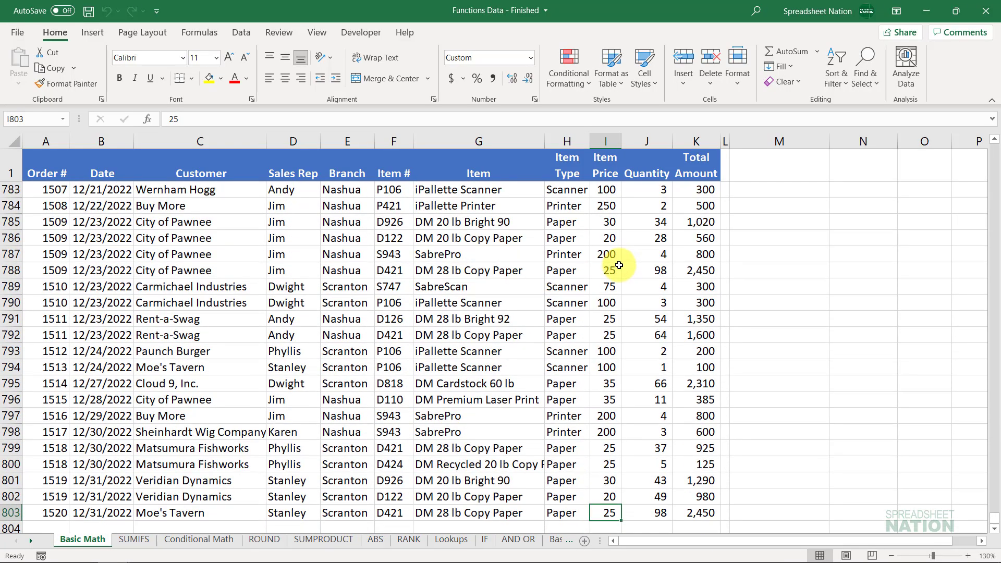
scroll(619, 265, "down", 1)
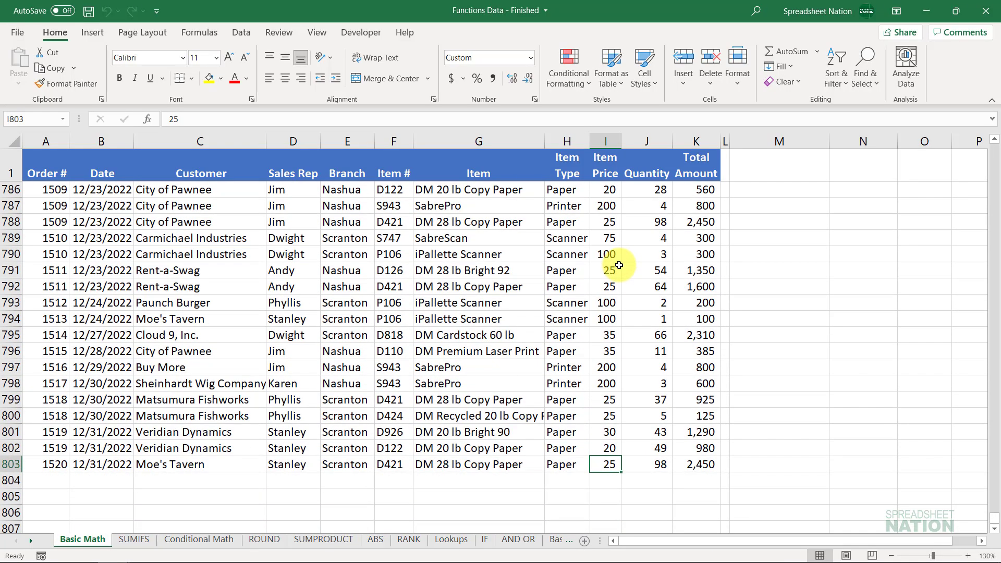
key("ctrl+Up")
key("Down")
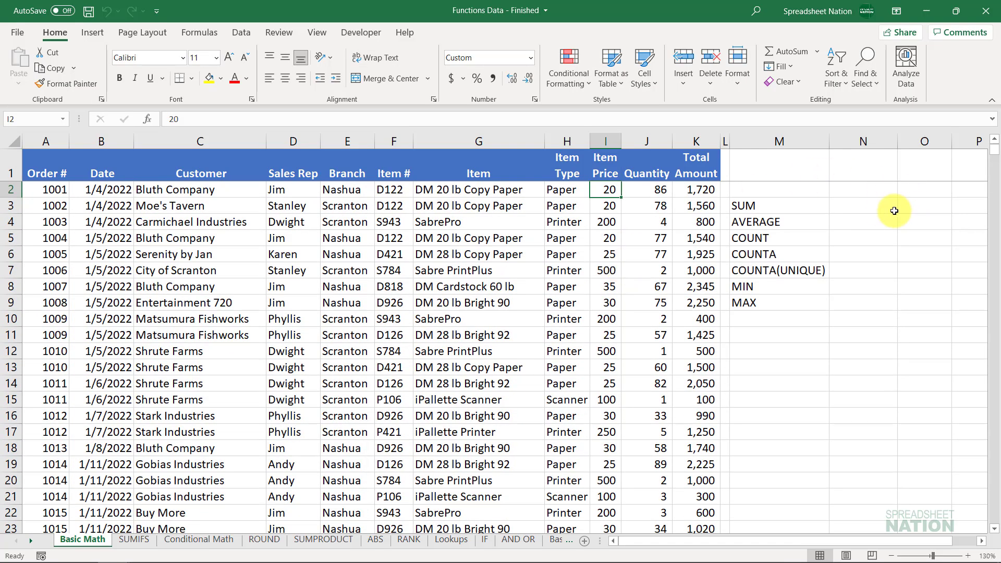
- Total the whole Total Amount column in N3, beside the SUM label, with =SUM(K:K)
left_click(893, 209)
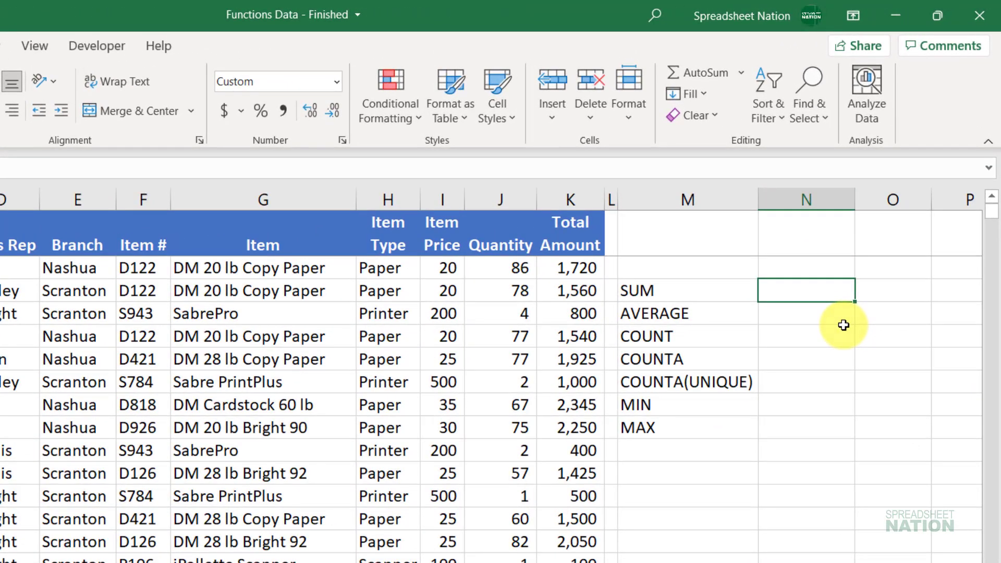
type("=sum")
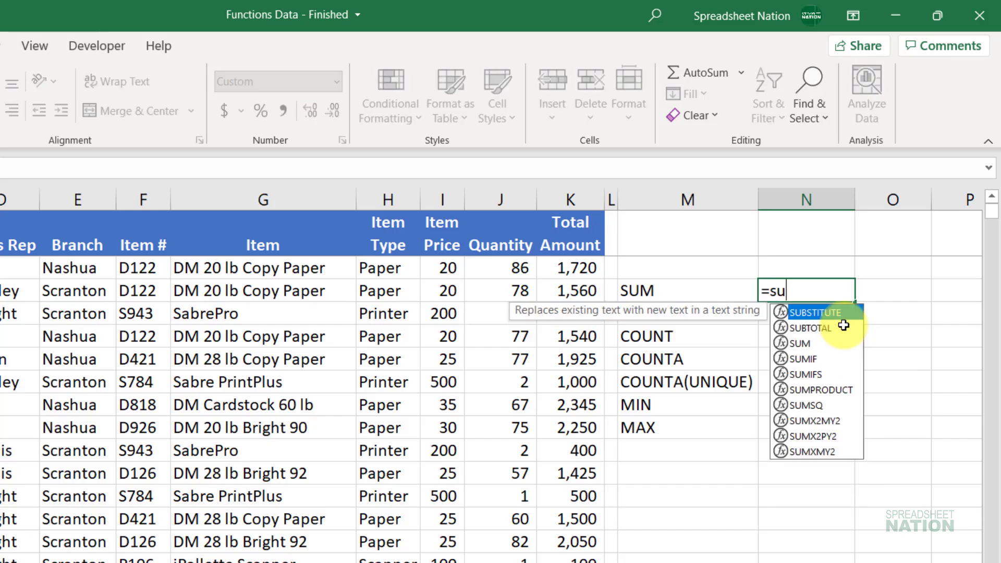
key("Tab")
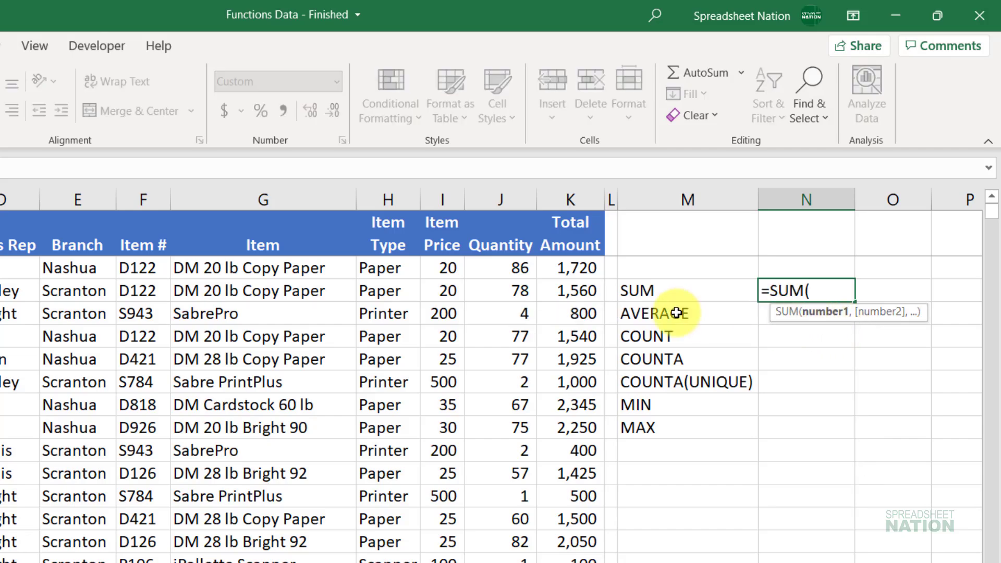
left_click(563, 194)
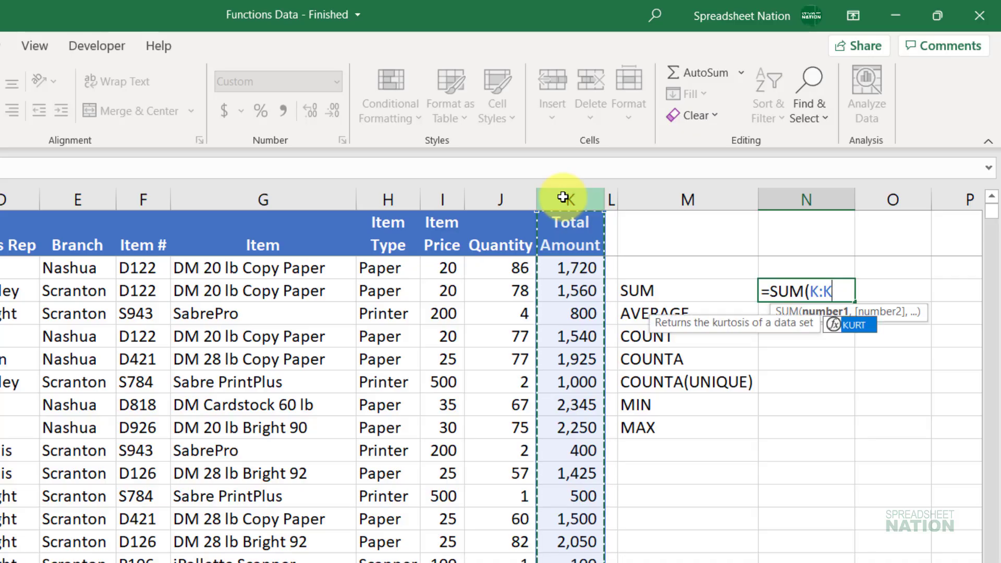
key("Return")
key("Up")
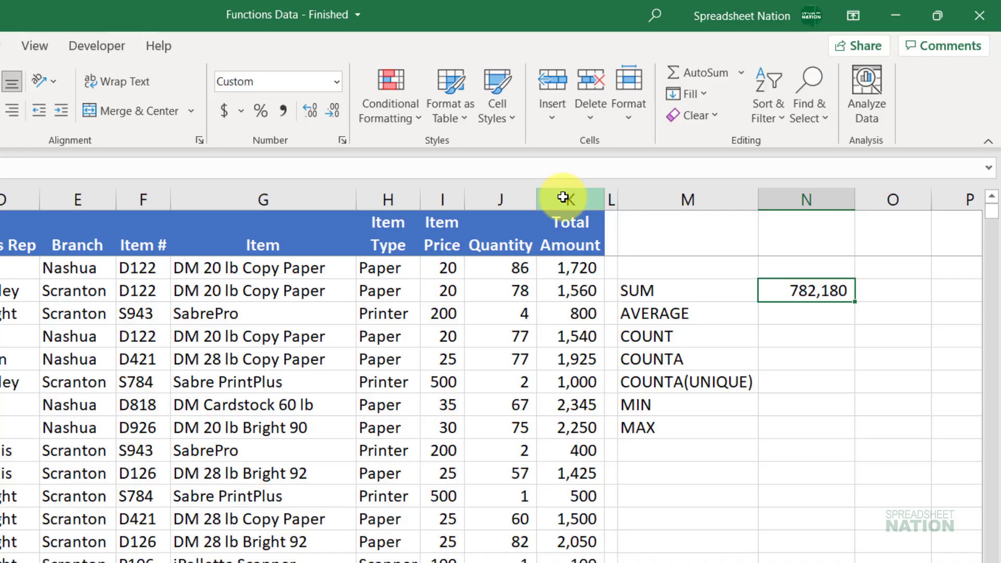
- Sum the separate Total Amount cells K2, K11, K5, K7 and K9 in N4
key("Return")
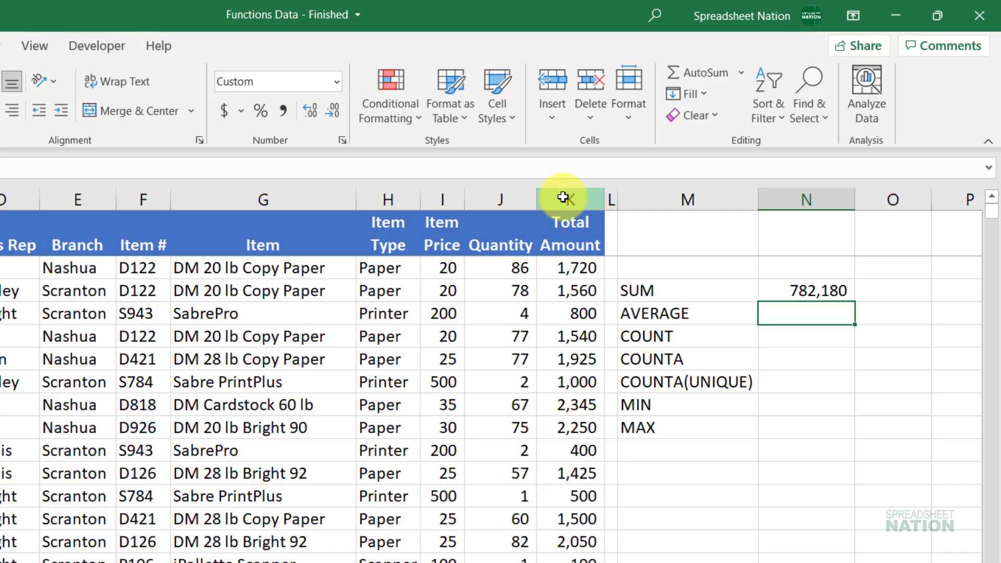
type("=su")
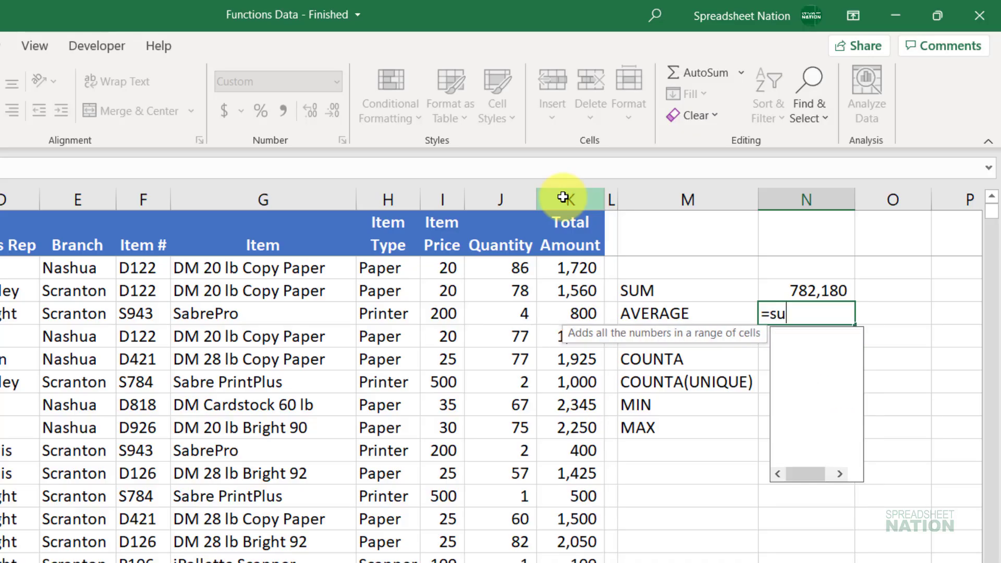
key("Tab")
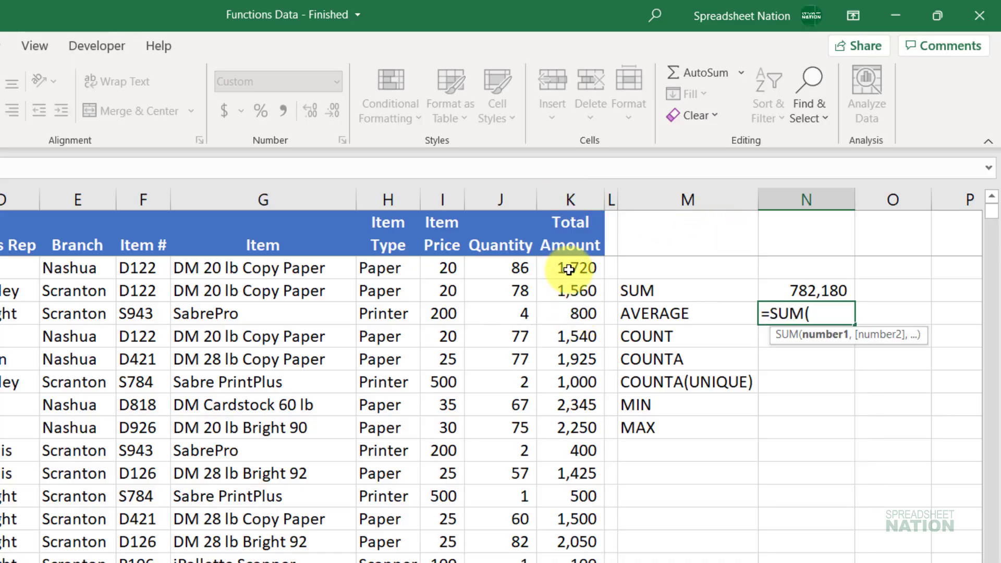
left_click(568, 268)
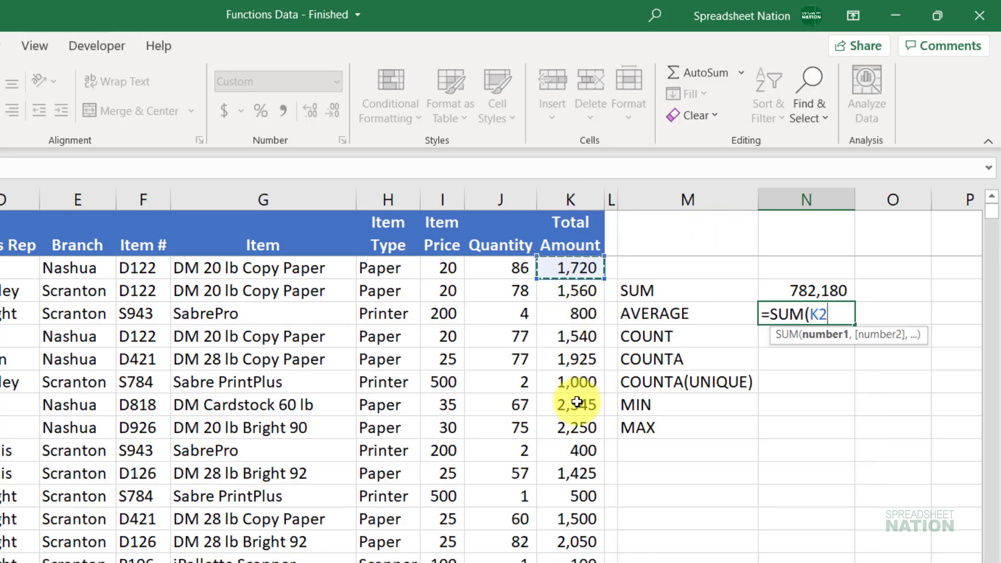
type(",")
left_click(579, 482)
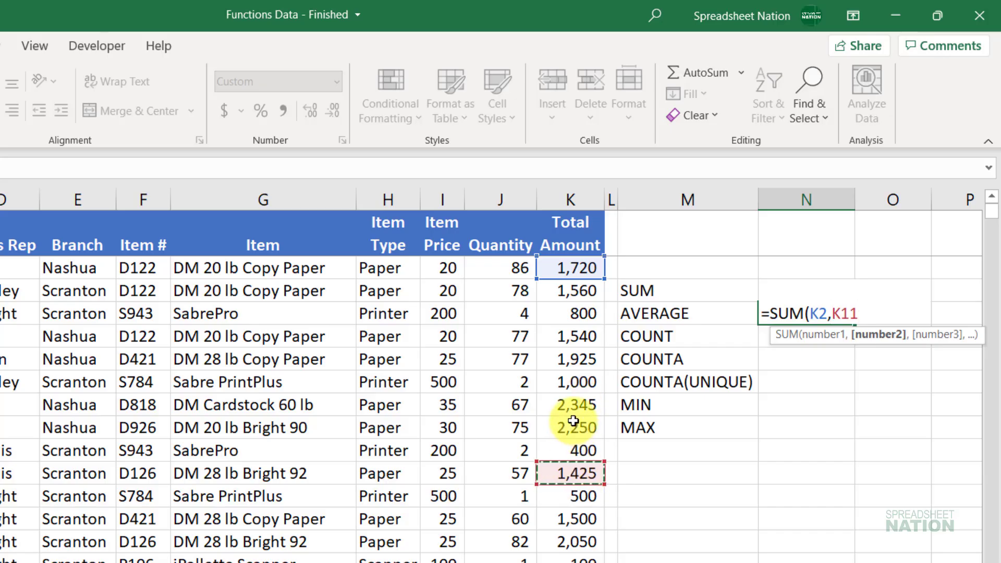
left_click(576, 337, "ctrl")
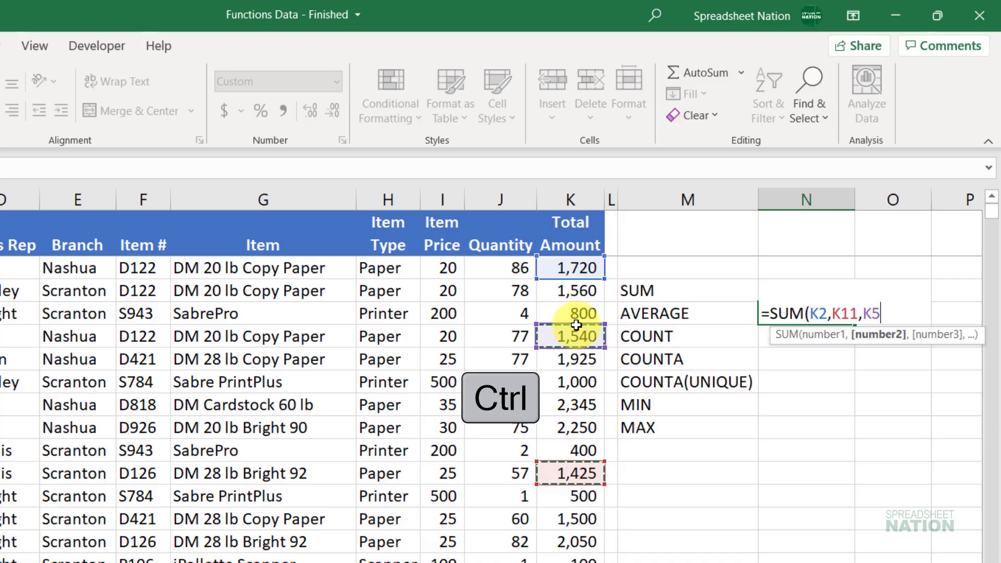
left_click(572, 382, "ctrl")
left_click(570, 428, "ctrl")
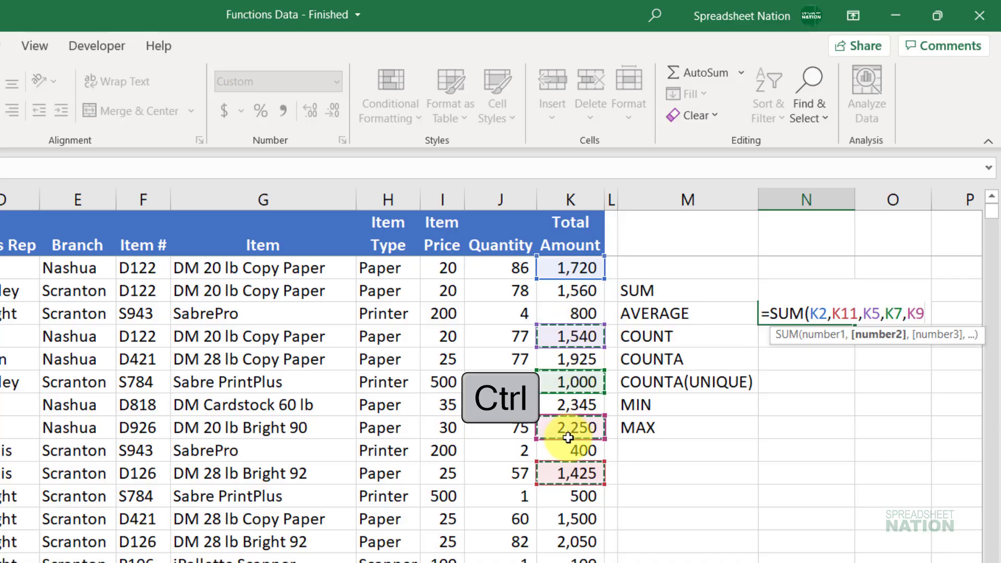
key("Return")
- Inspect the cell references in N4's SUM formula and clear the cell
key("Up")
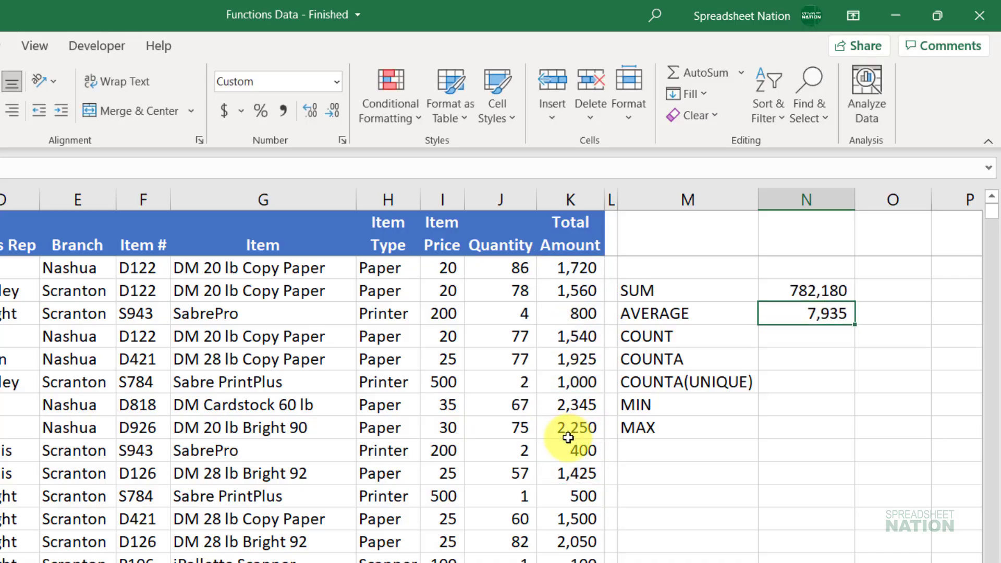
key("F2")
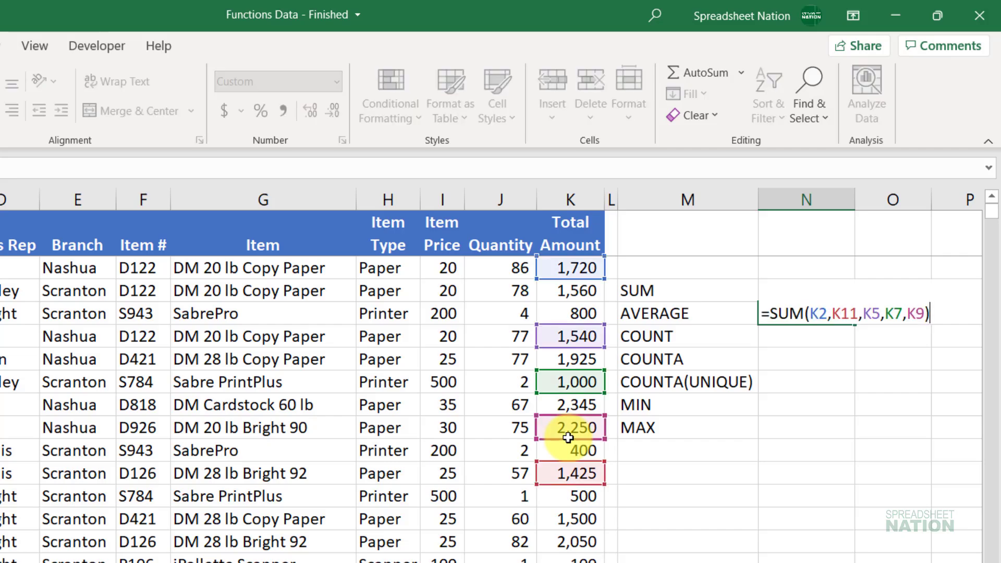
key("Escape")
key("Delete")
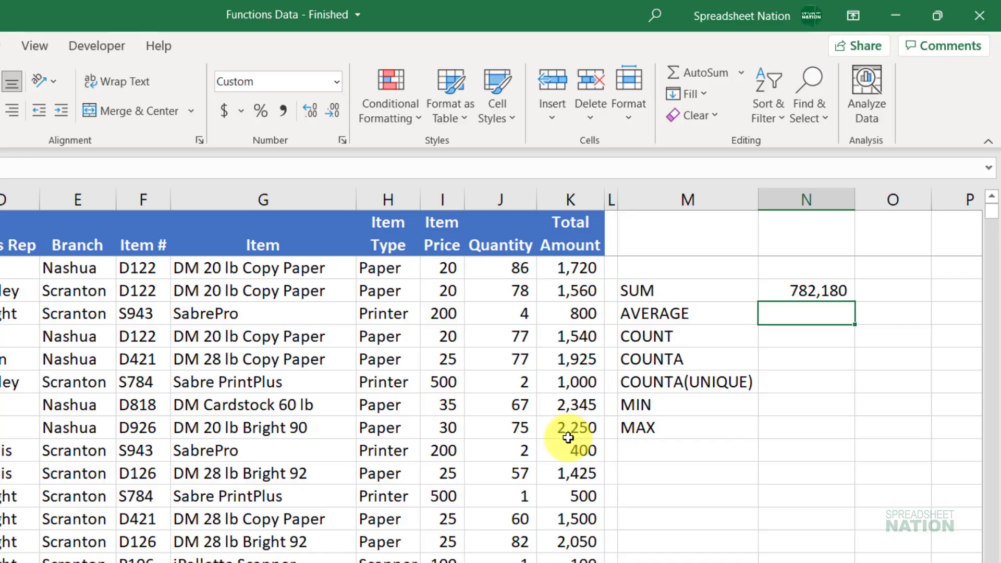
- Average the whole Quantity column in N4, beside the AVERAGE label, with =AVERAGE(J:J)
type("=")
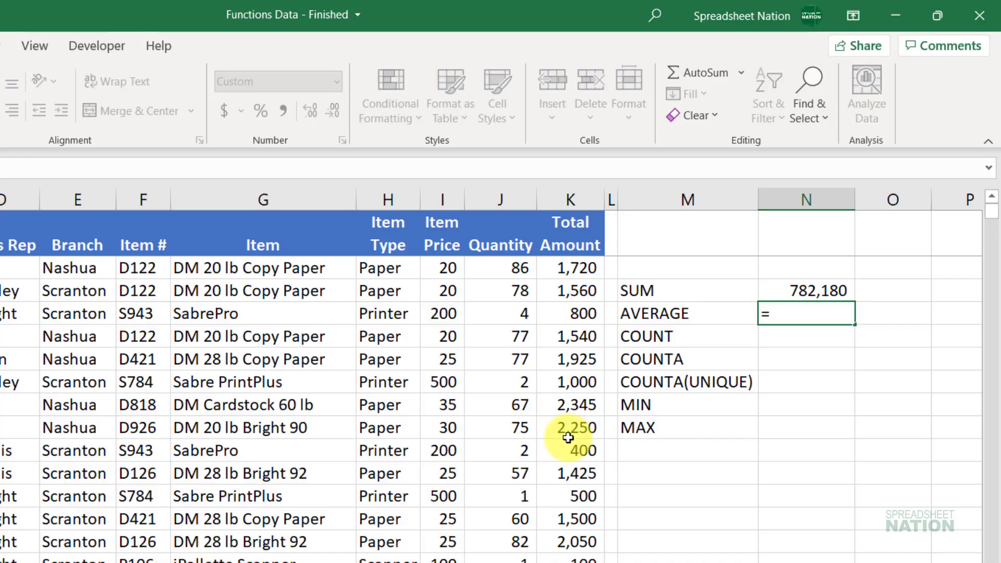
type("avera")
key("Tab")
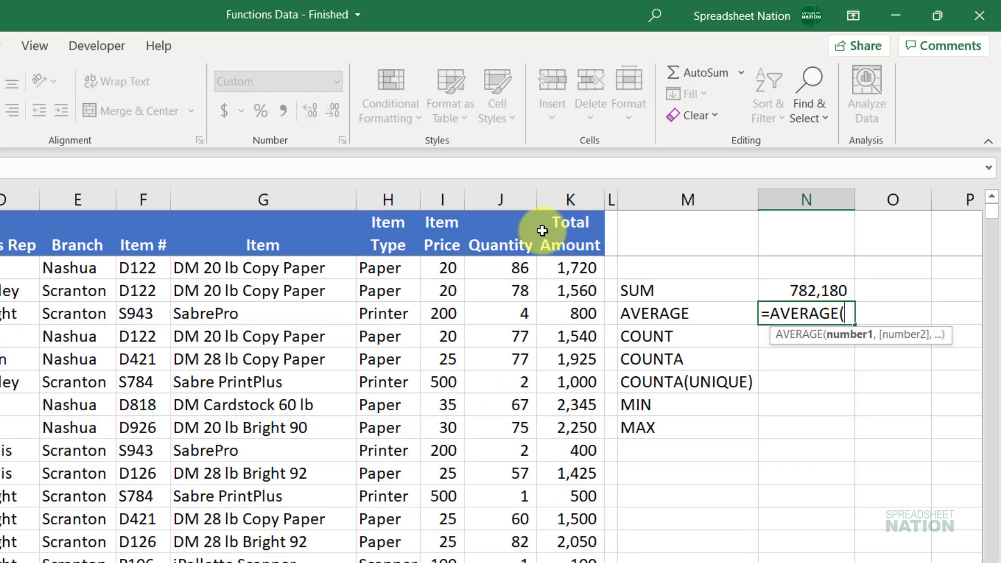
left_click(503, 191)
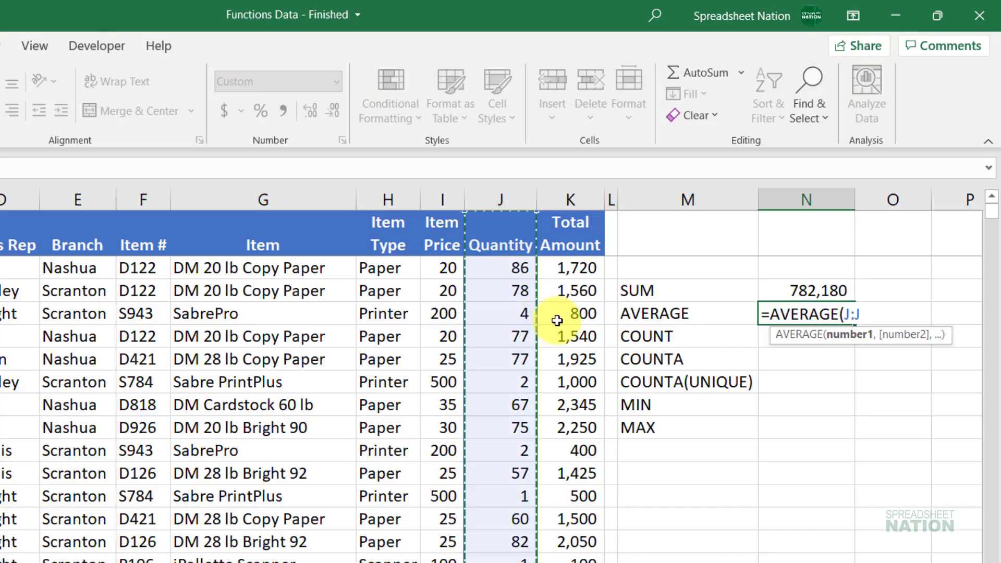
key("Return")
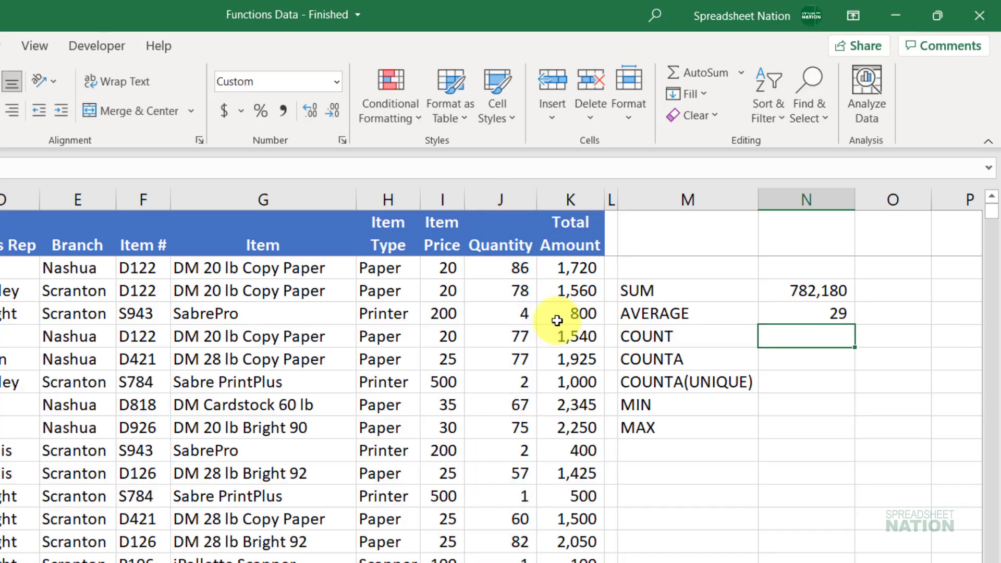
key("Up")
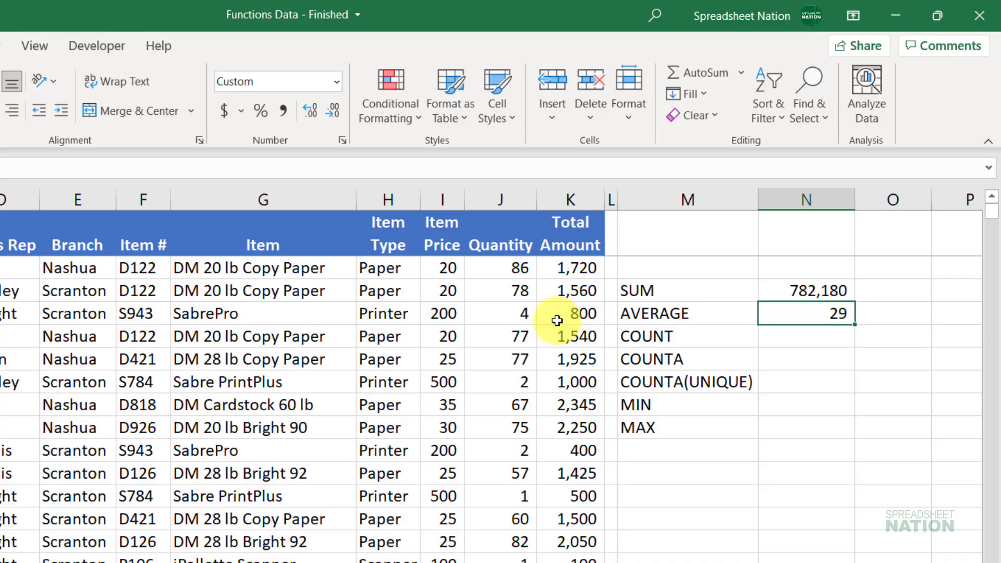
- Enter =COUNT(J1:J2) in N5 to test COUNT on the Quantity header and first value, and inspect the formula
key("Down")
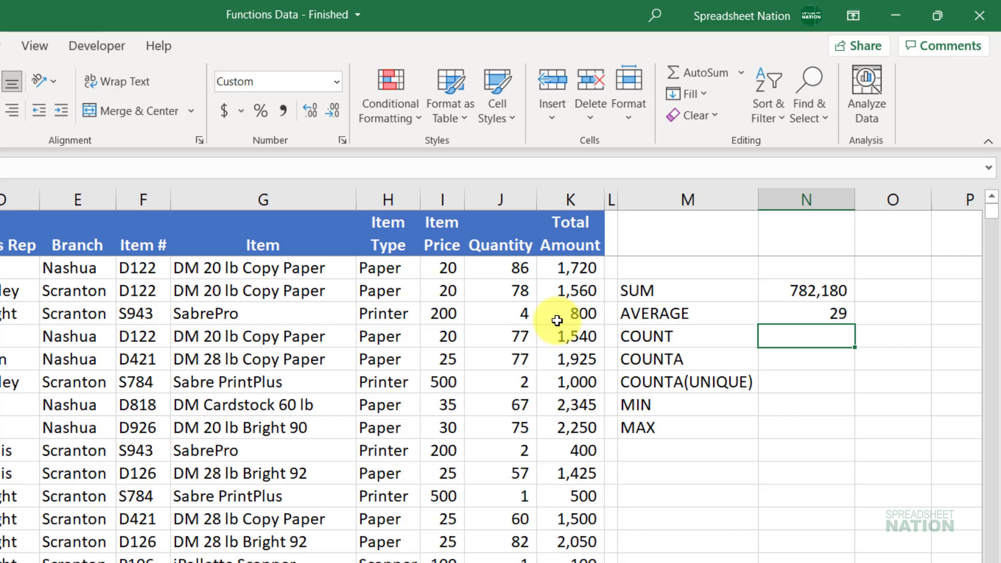
type("=COUNT(")
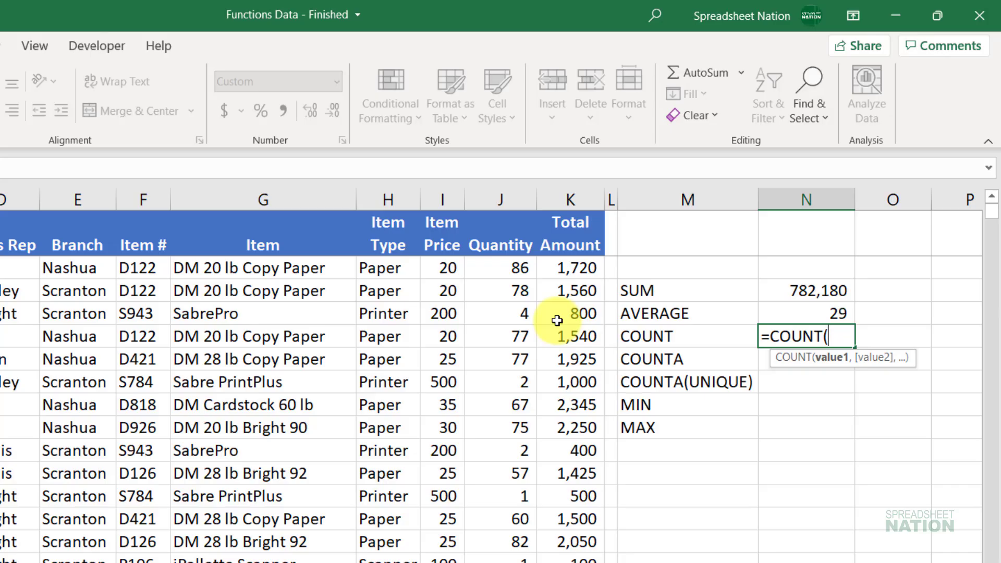
left_click(507, 229)
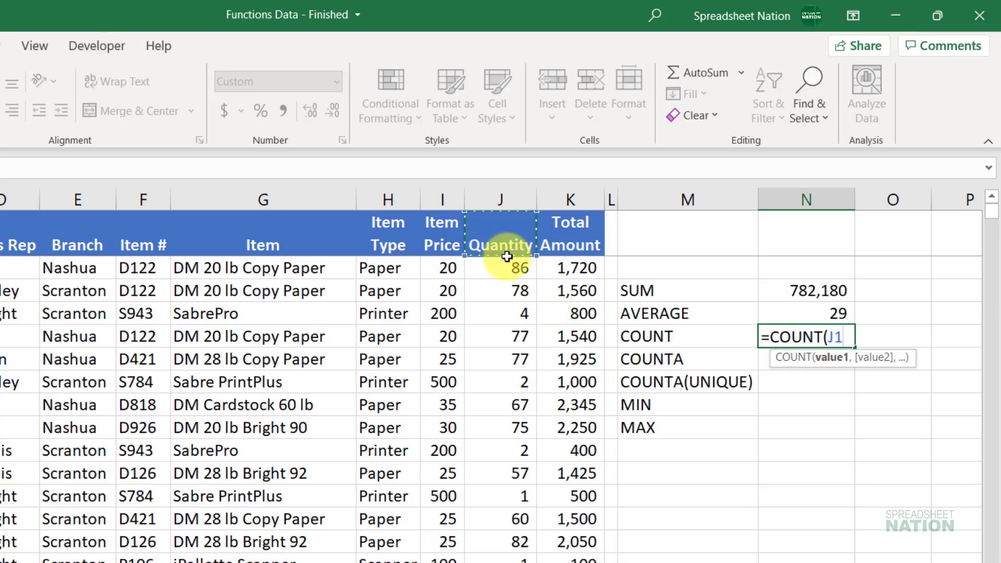
left_click_drag(507, 257, 505, 276)
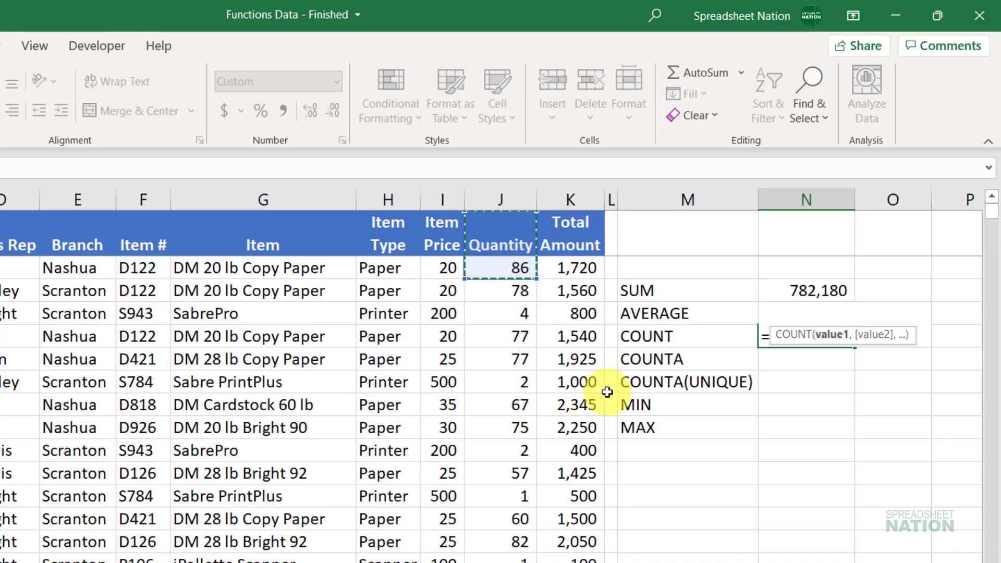
key("Return")
key("Up")
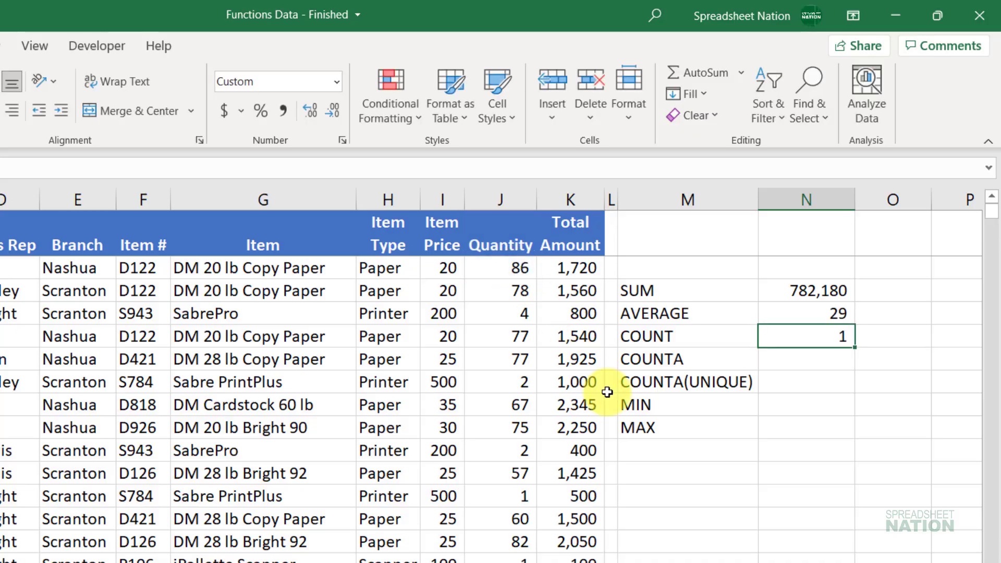
key("F2")
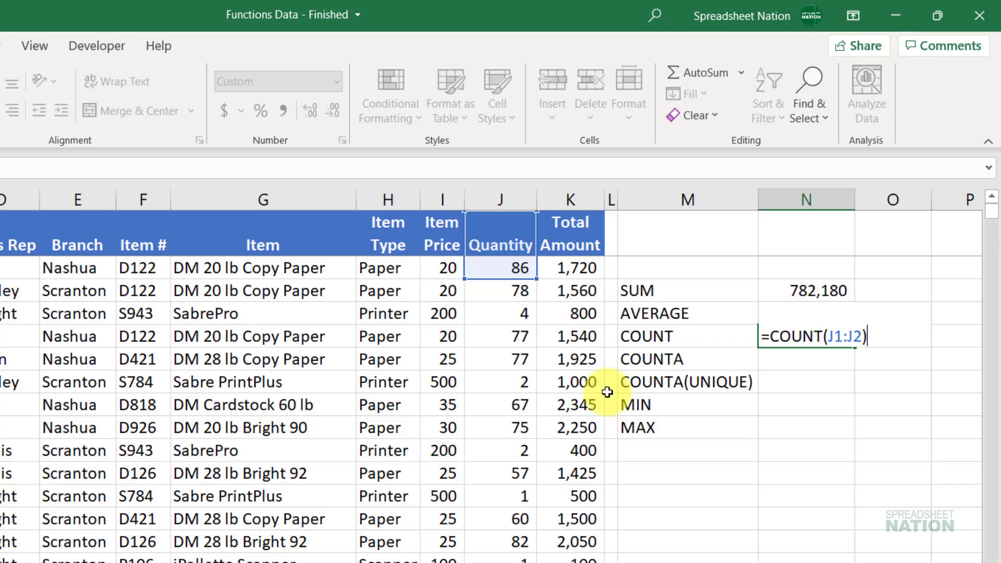
key("Escape")
- Replace the formula in N5 with =COUNT(J:J) to count the numbers in the whole Quantity column
type("=coun")
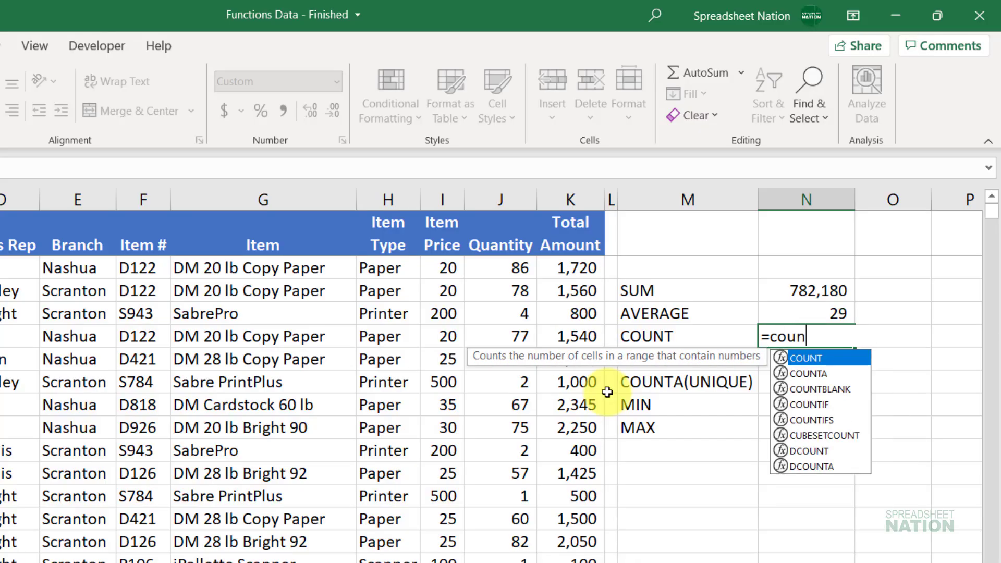
key("Tab")
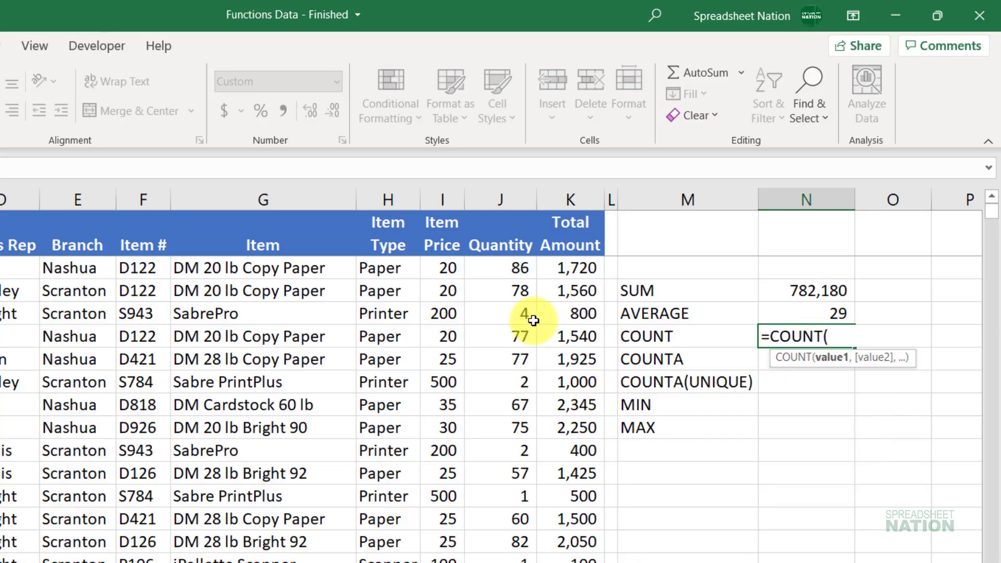
left_click(492, 193)
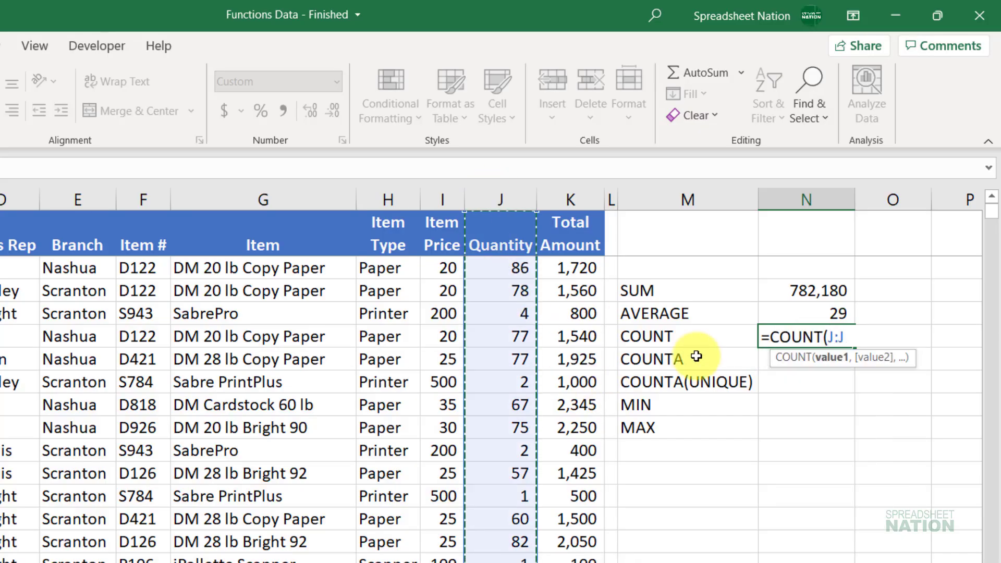
key("Return")
key("Up")
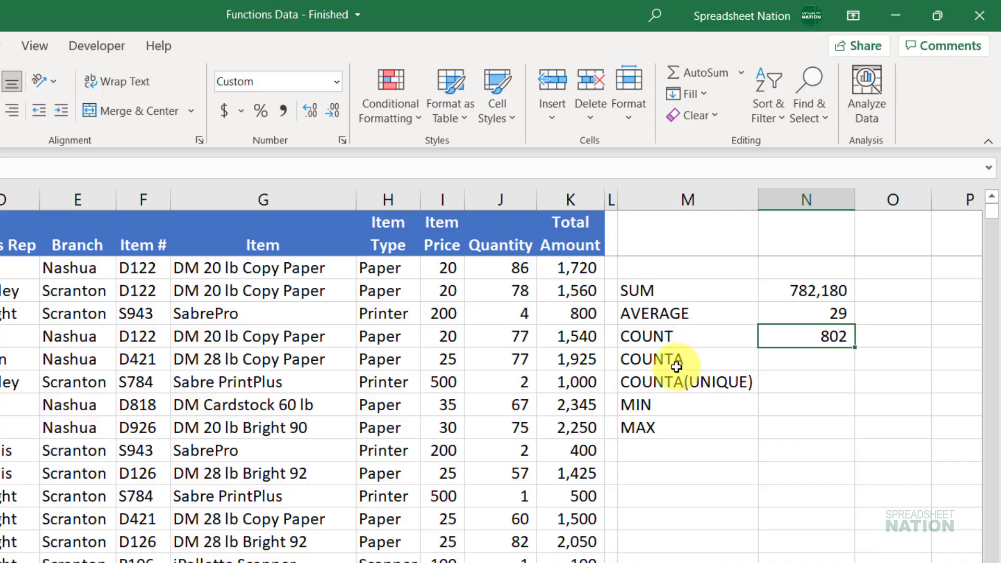
- Select all Quantity values from J2 down to the last data row to check their count
left_click(511, 272)
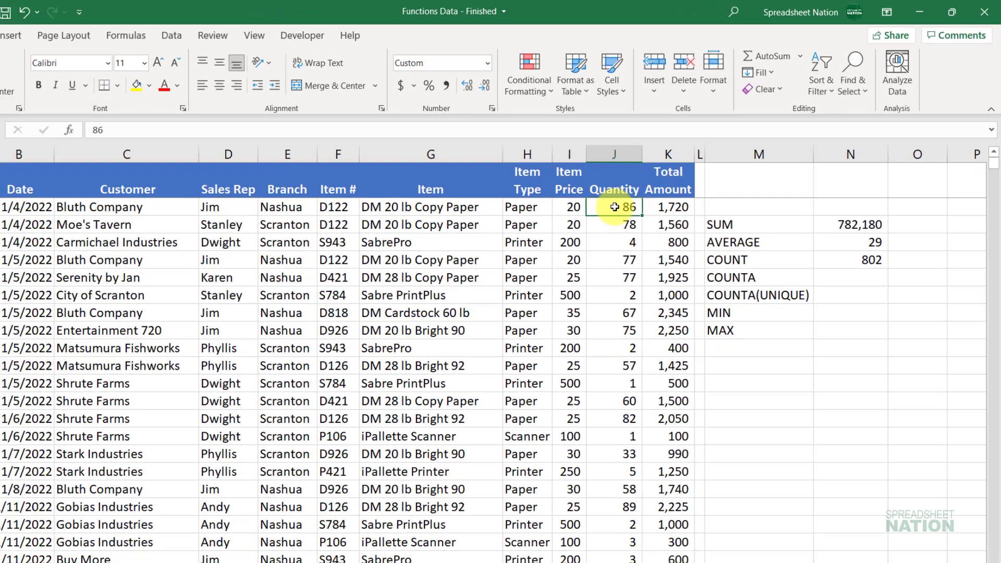
key("ctrl+shift+Down")
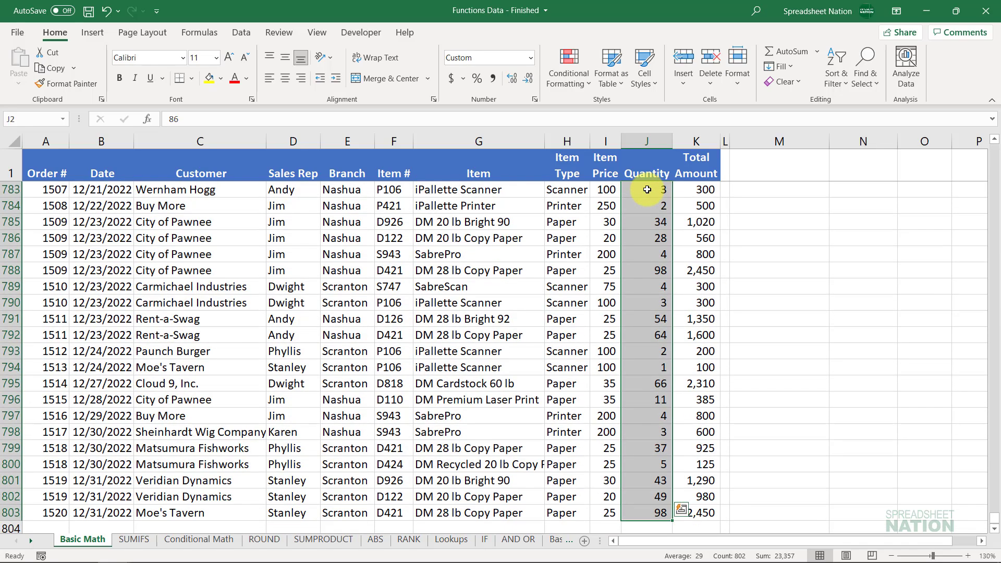
- Enter =COUNTA(J1:J2) in N6, beside the COUNTA label, to count the Quantity header and first value
scroll(649, 216, "down", 1)
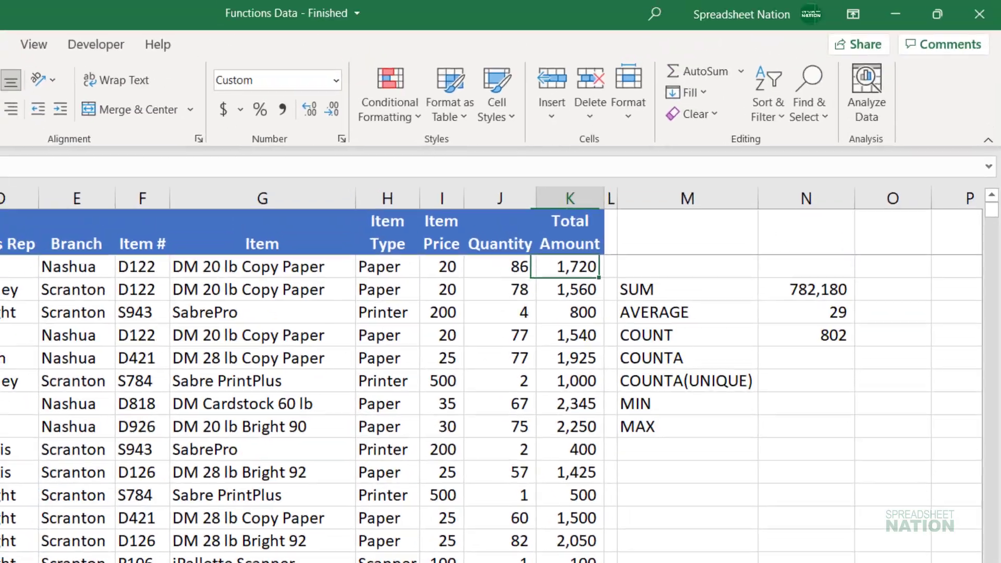
key("Right")
key("Right")
key("Right")
key("Right")
key("Down")
key("Down")
key("Down")
key("Left")
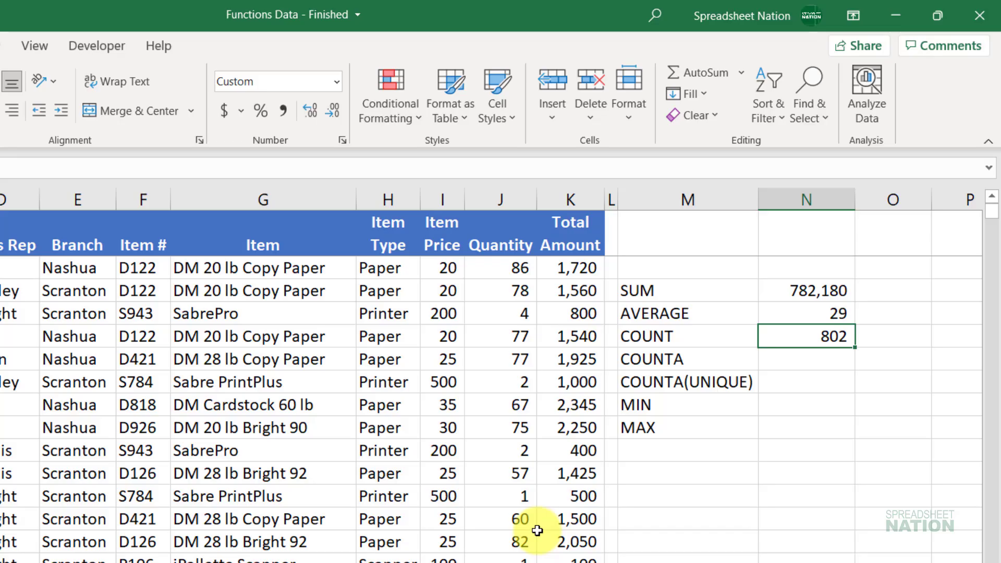
key("Down")
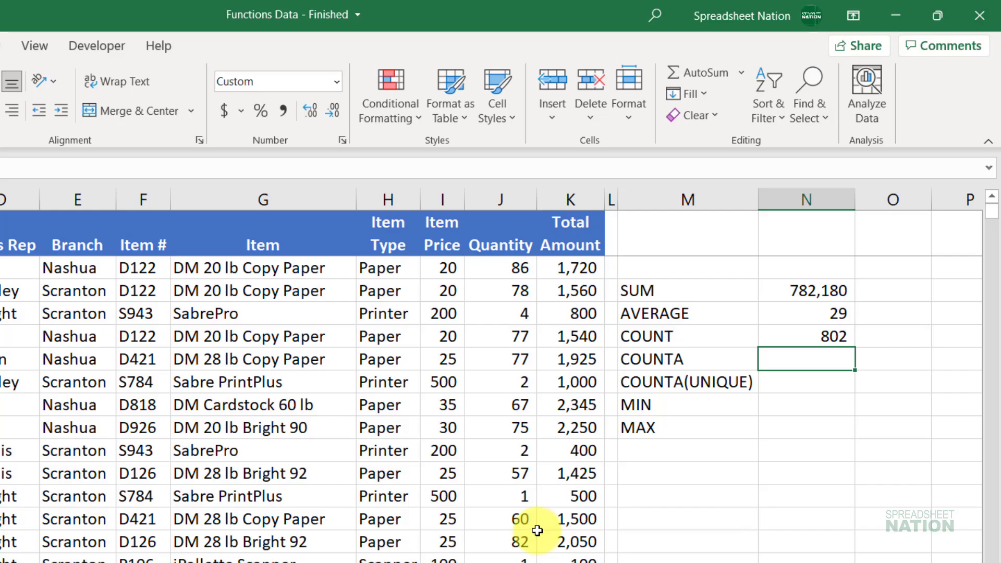
type("=counta")
key("Tab")
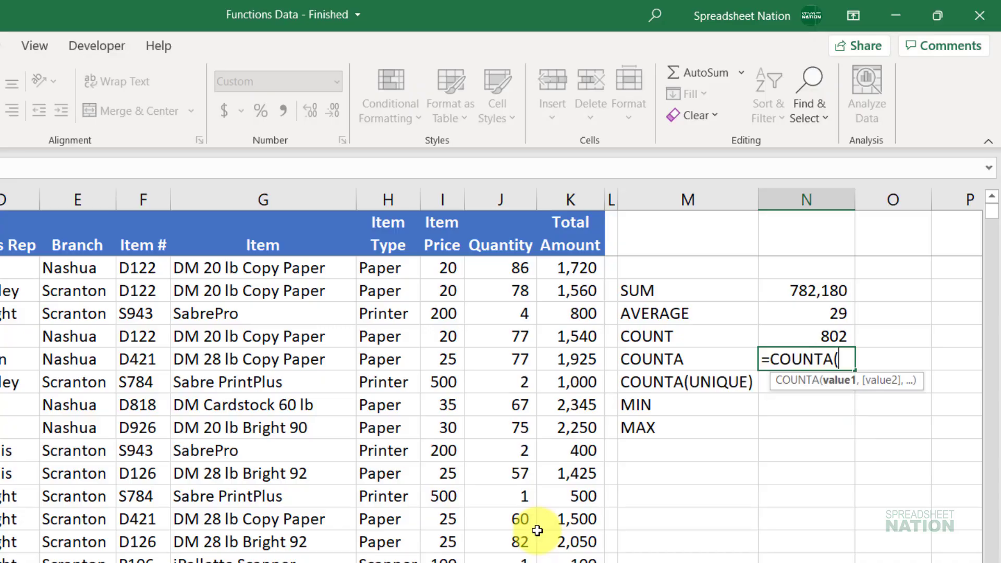
left_click(499, 251)
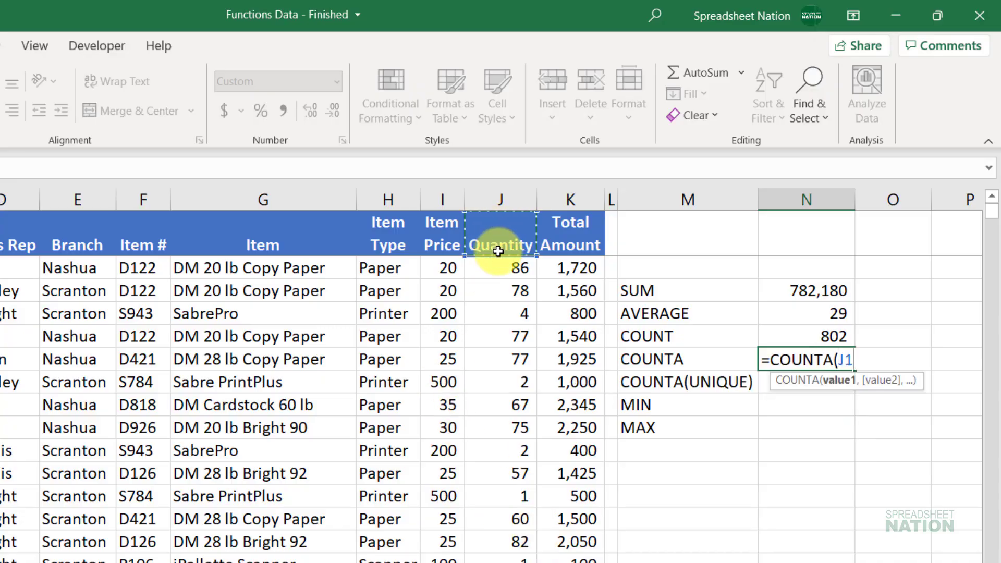
left_click_drag(499, 252, 501, 265)
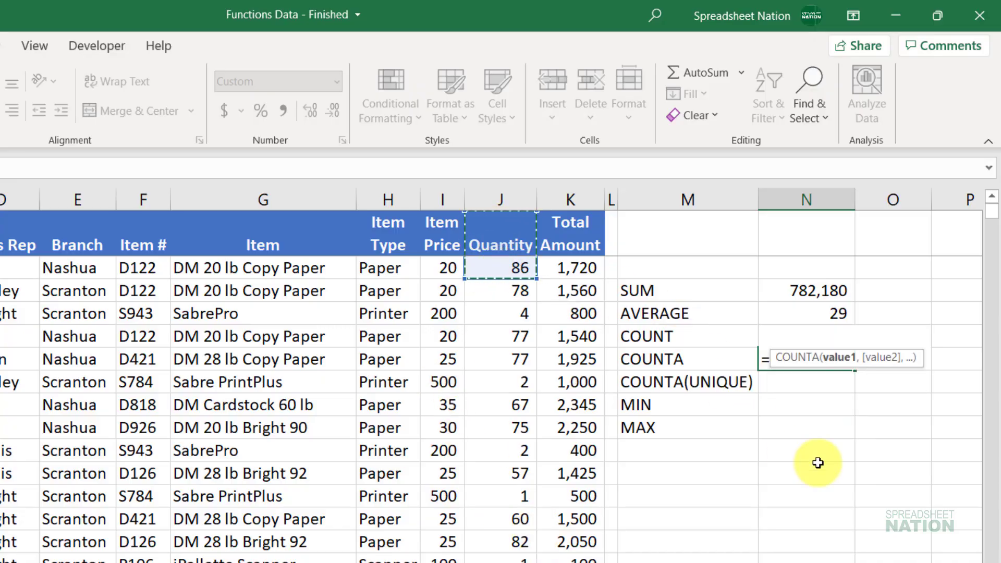
key("Return")
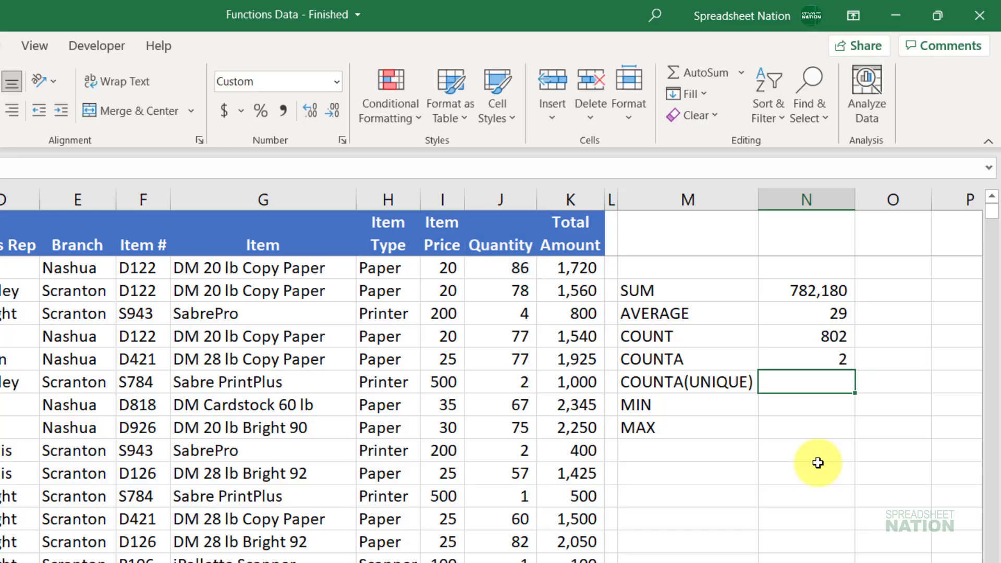
- Insert a blank row between the header row and the first order, and select its Quantity cell J2
key("Up")
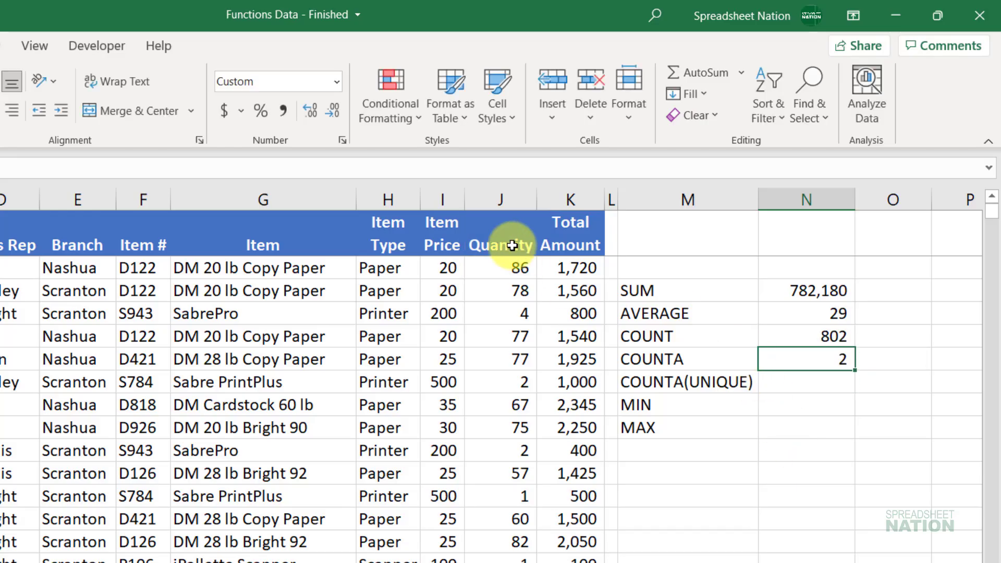
left_click(496, 237)
left_click(494, 263)
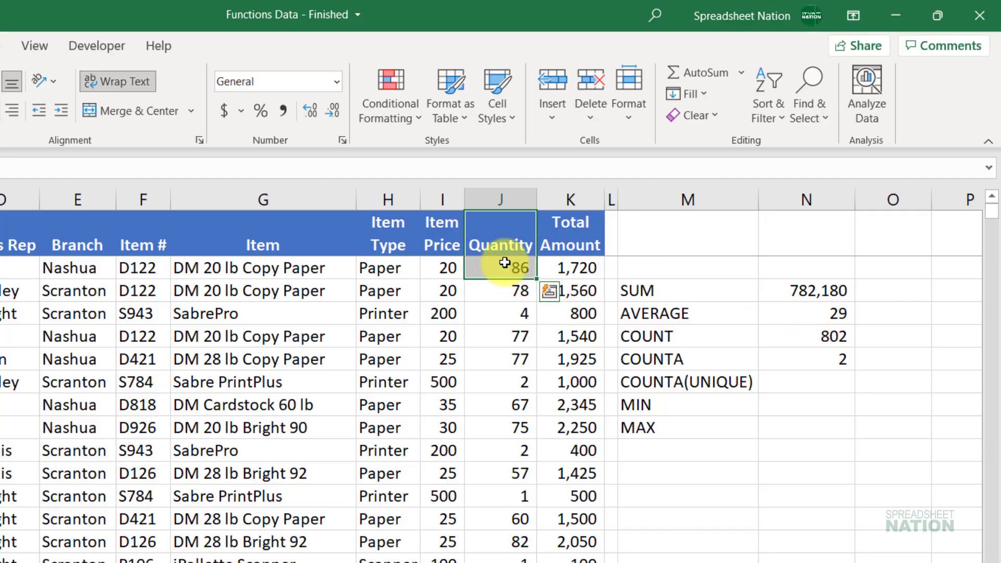
left_click(504, 264)
key("shift+space")
key("ctrl+shift+plus")
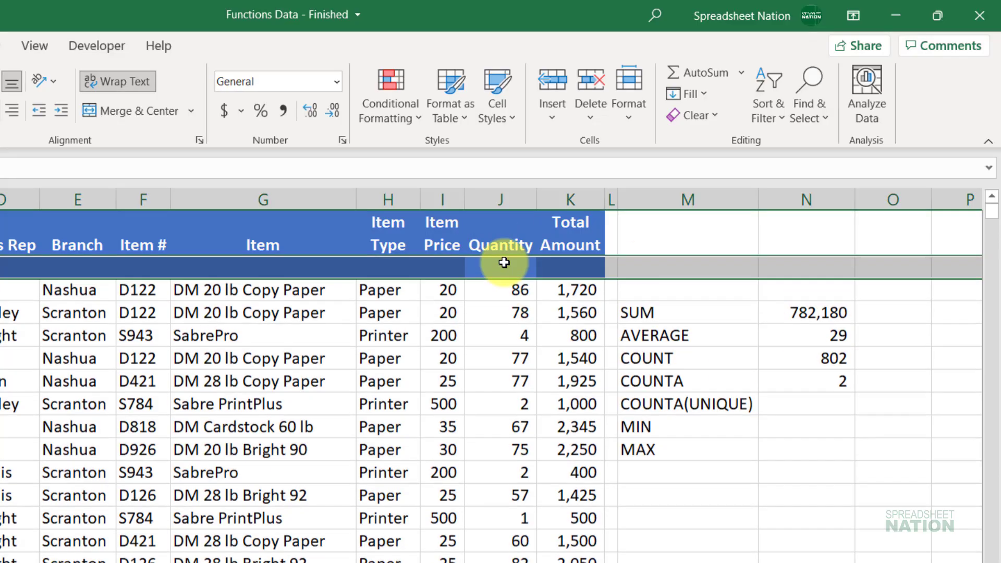
key("Down")
left_click(503, 262)
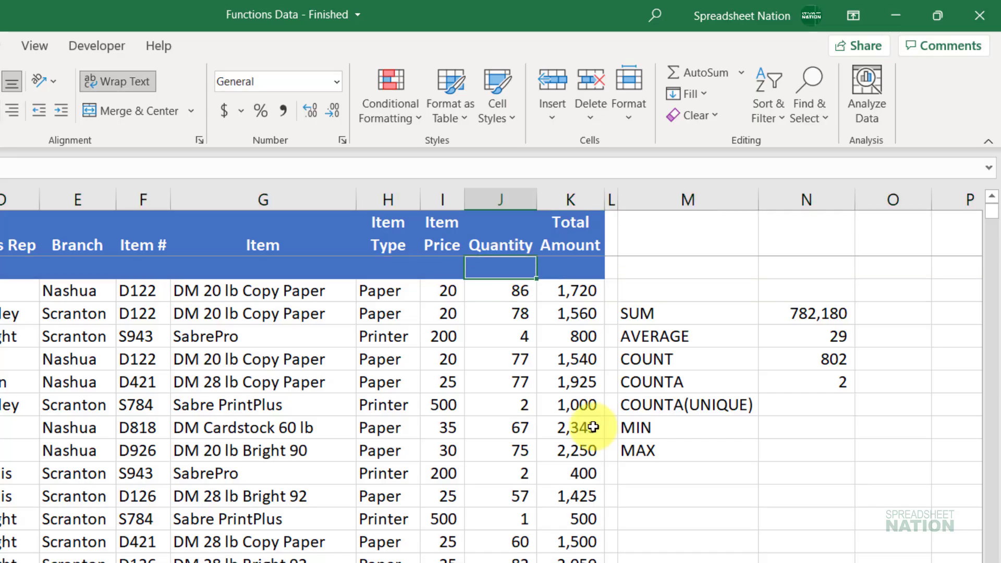
- Replace the COUNTA formula in N7 with =COUNTA(J1:J3) so its range spans the blank Quantity cell
left_click(817, 382)
type("=")
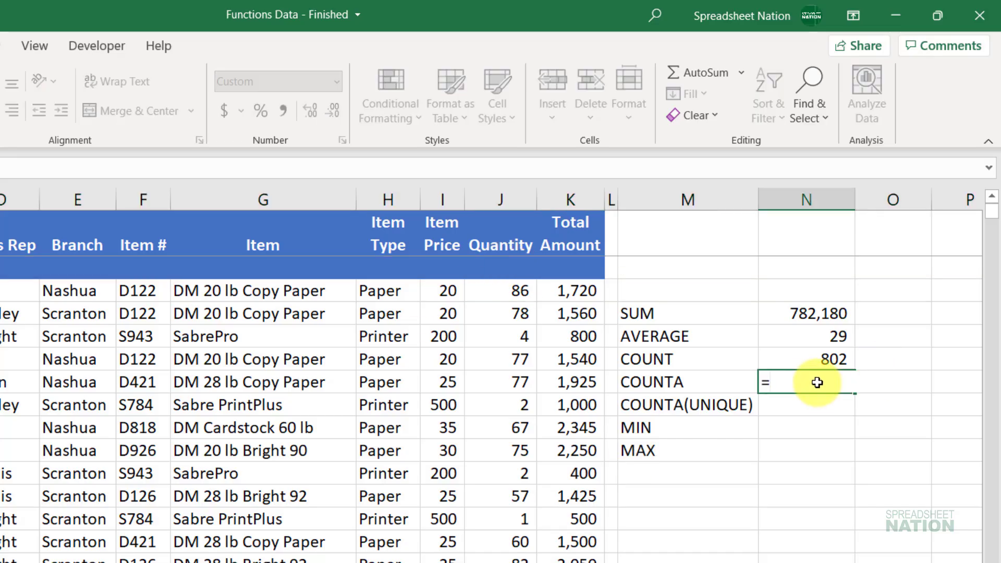
type("COUNTA(")
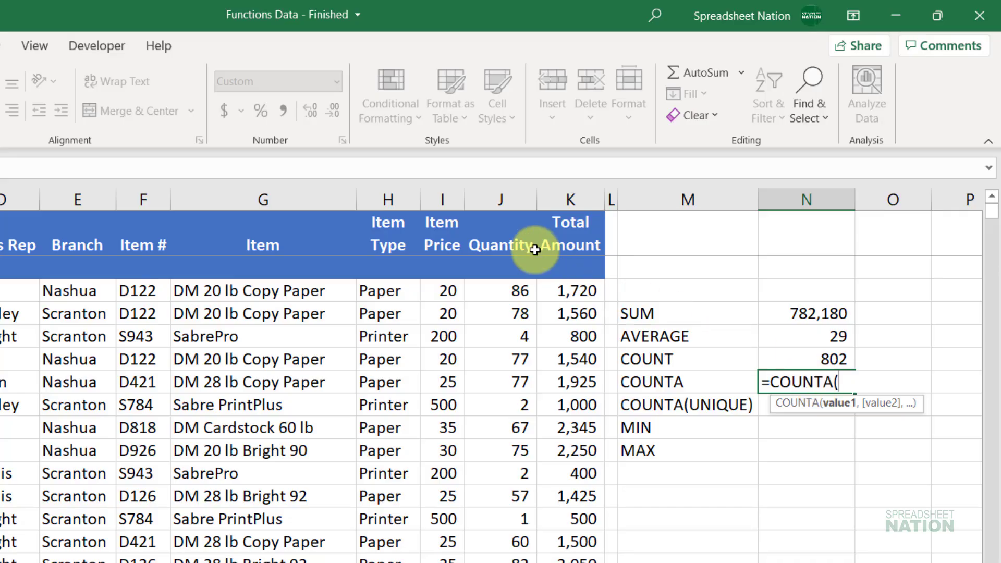
left_click_drag(535, 249, 514, 290)
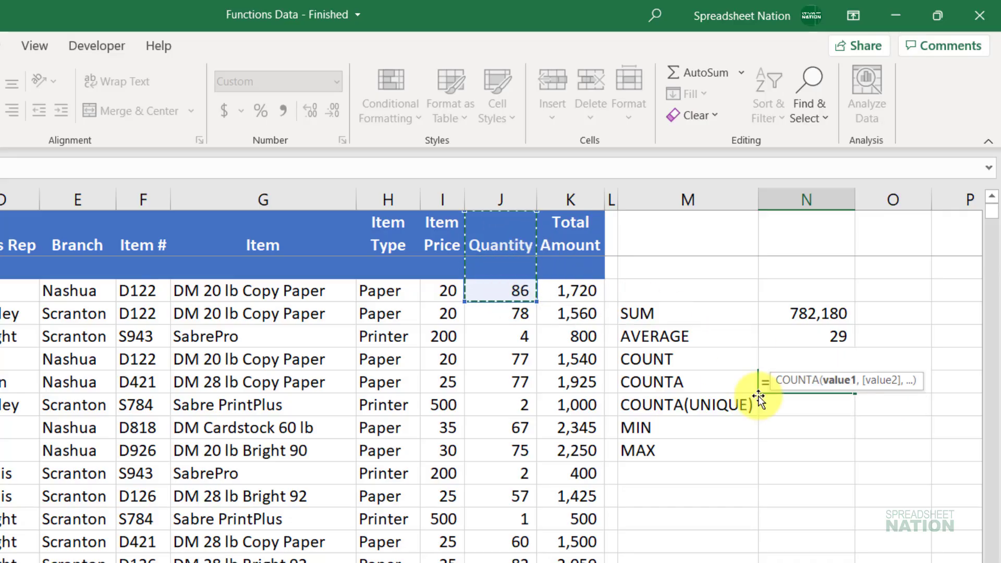
key("Return")
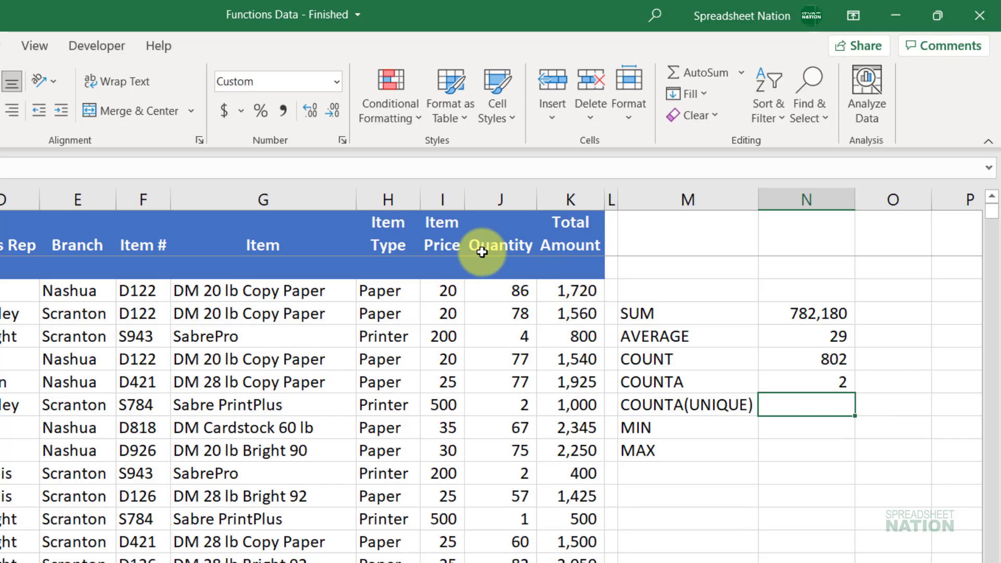
- Put a smiling-face emoji in the blank Quantity cell J2 and inspect the COUNTA formula in N7
left_click(491, 267)
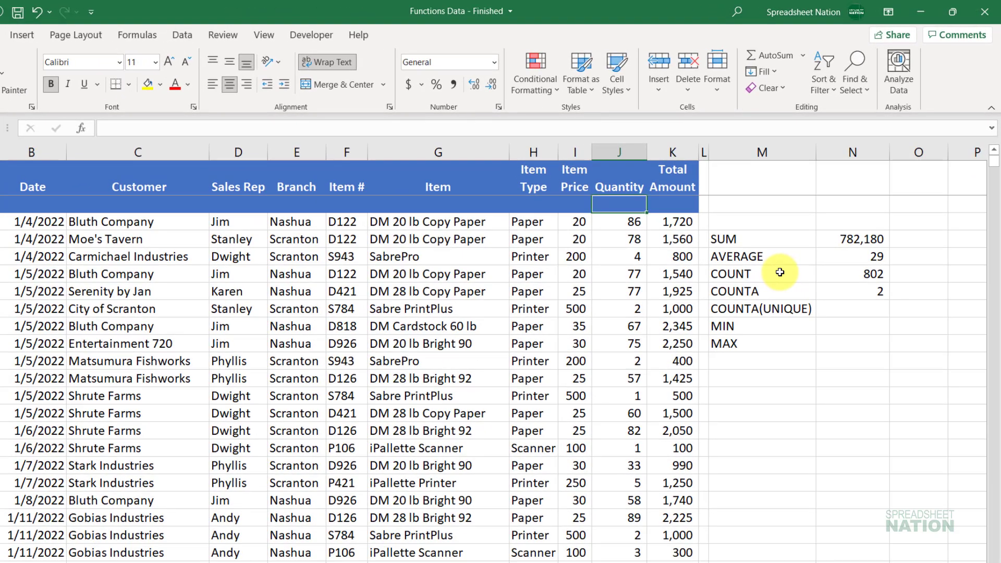
key("super+period")
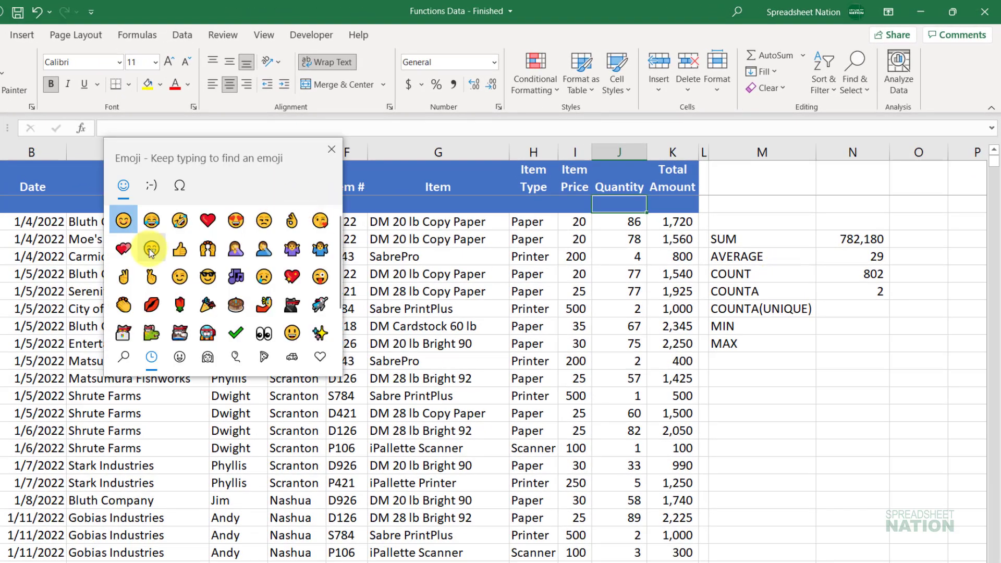
left_click(123, 221)
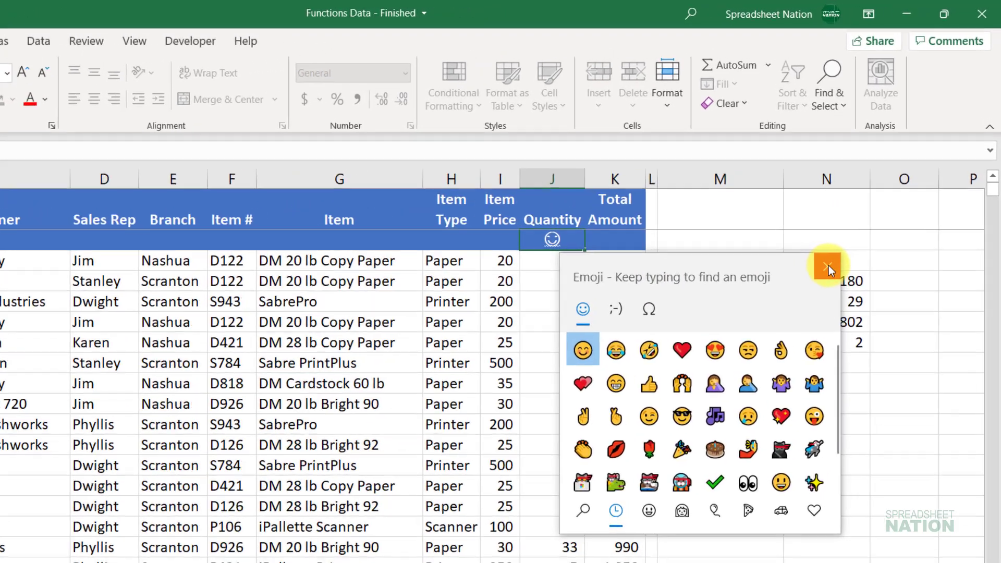
left_click(854, 226)
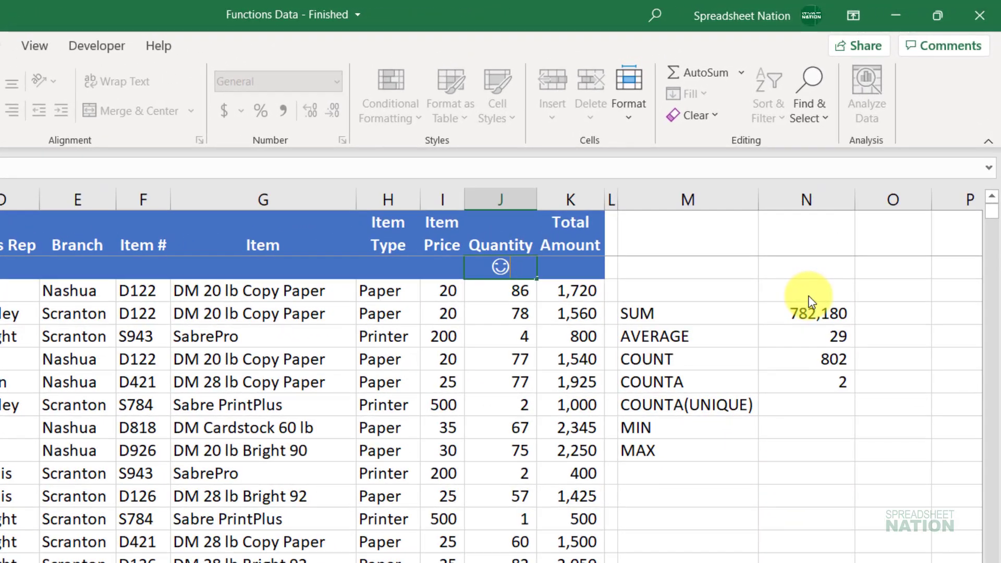
key("Return")
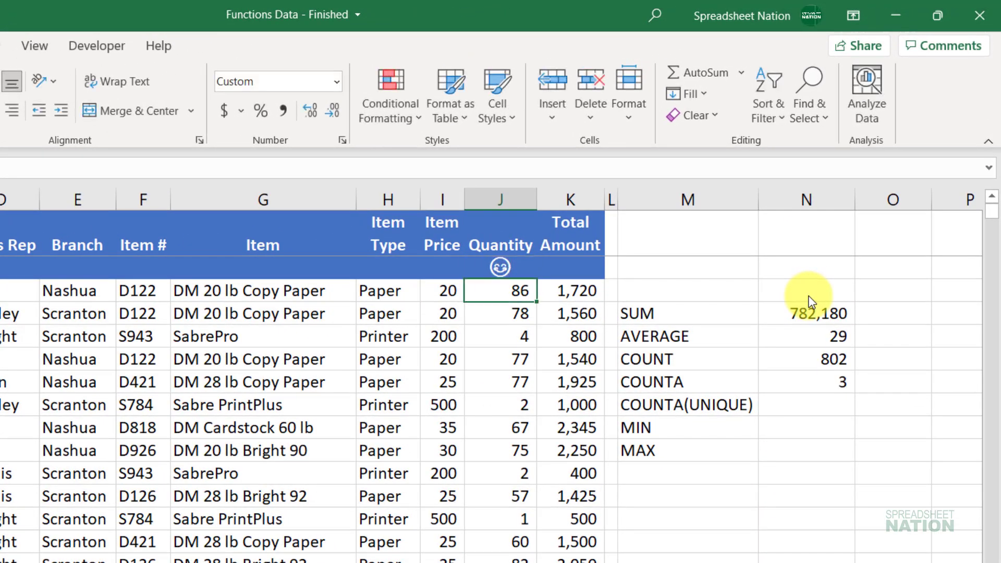
double_click(828, 376)
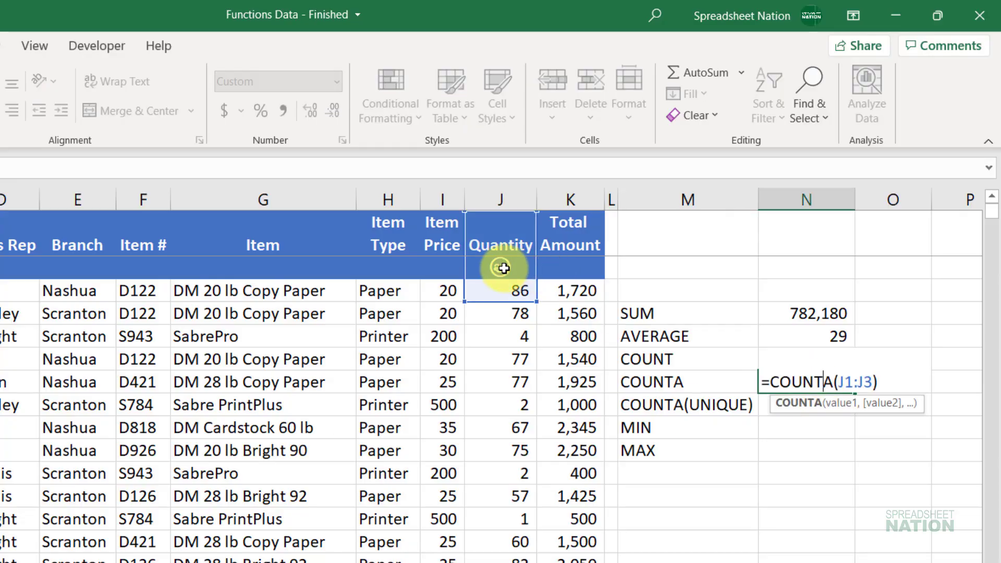
key("Escape")
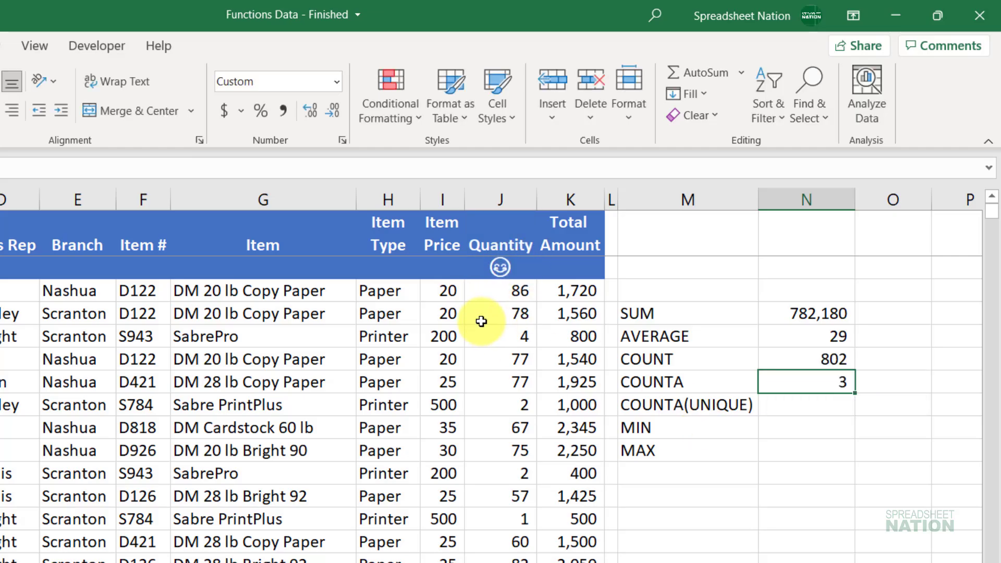
- Delete the inserted row containing the emoji and return to the COUNTA result in N6
left_click(500, 267)
key("shift+space")
key("ctrl+minus")
key("Down")
key("Down")
key("Down")
key("Down")
key("Right")
key("Right")
key("Right")
key("Right")
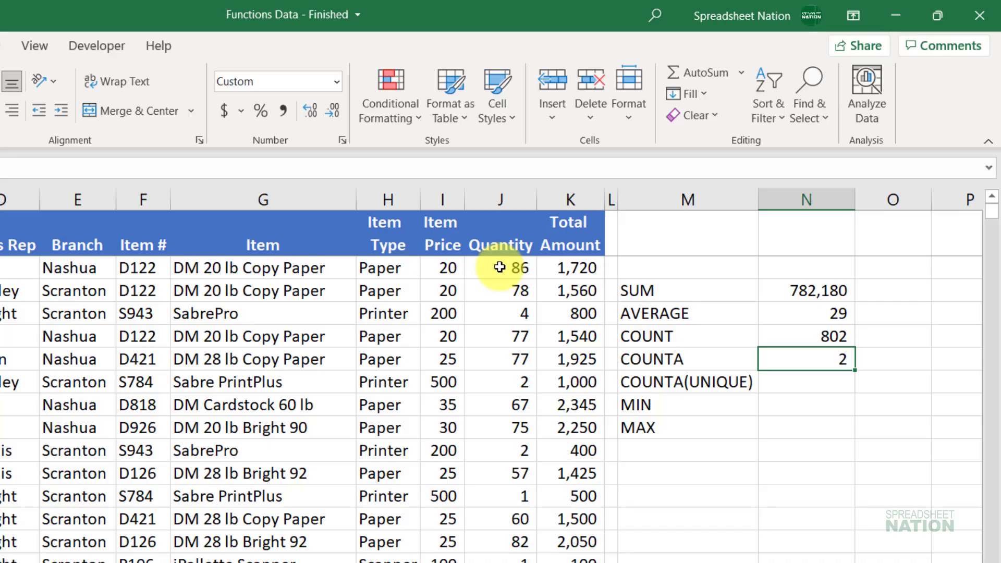
- Inspect the COUNTA formula in N6 and the COUNT formula in N5 to compare their ranges
key("F2")
key("Escape")
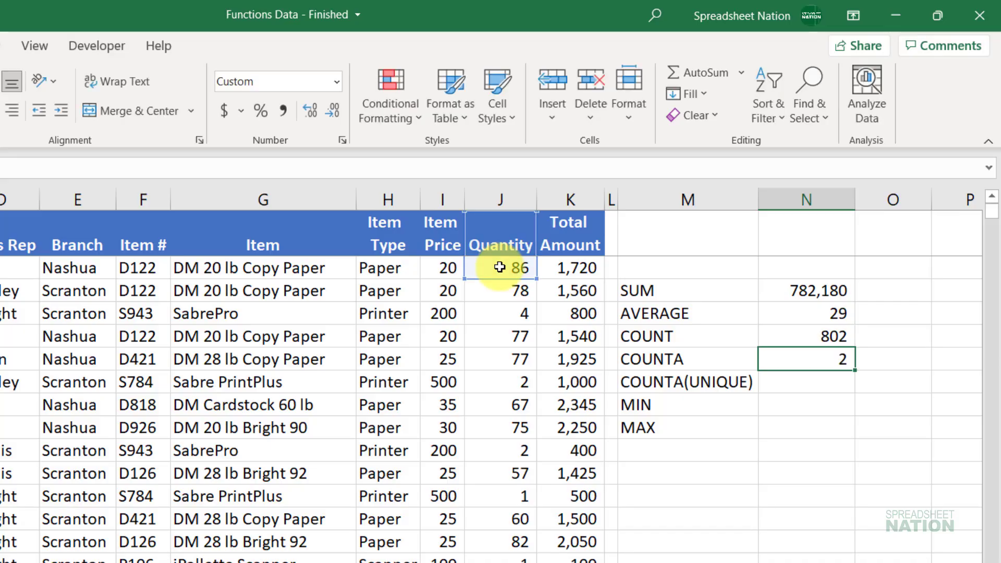
key("F2")
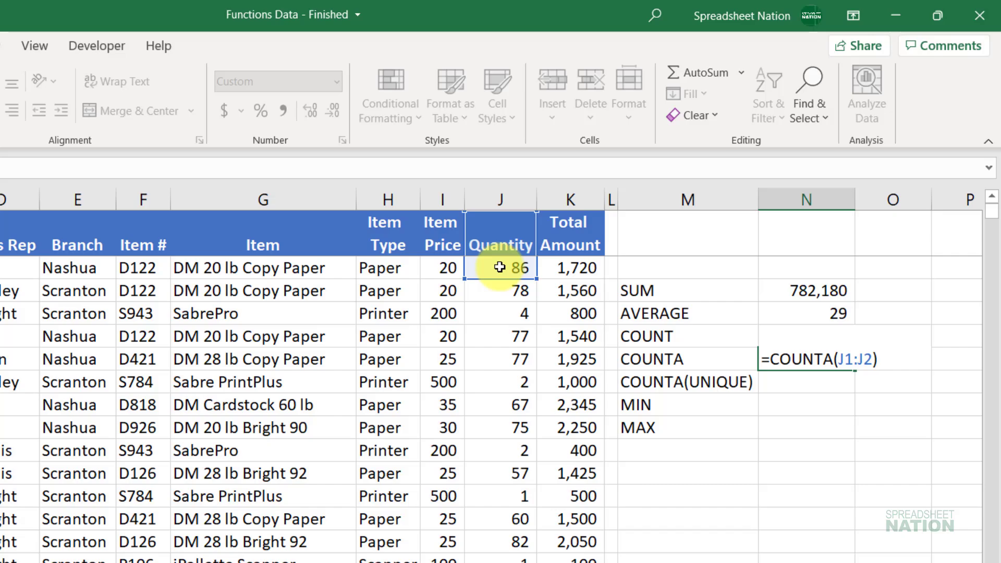
key("shift+Return")
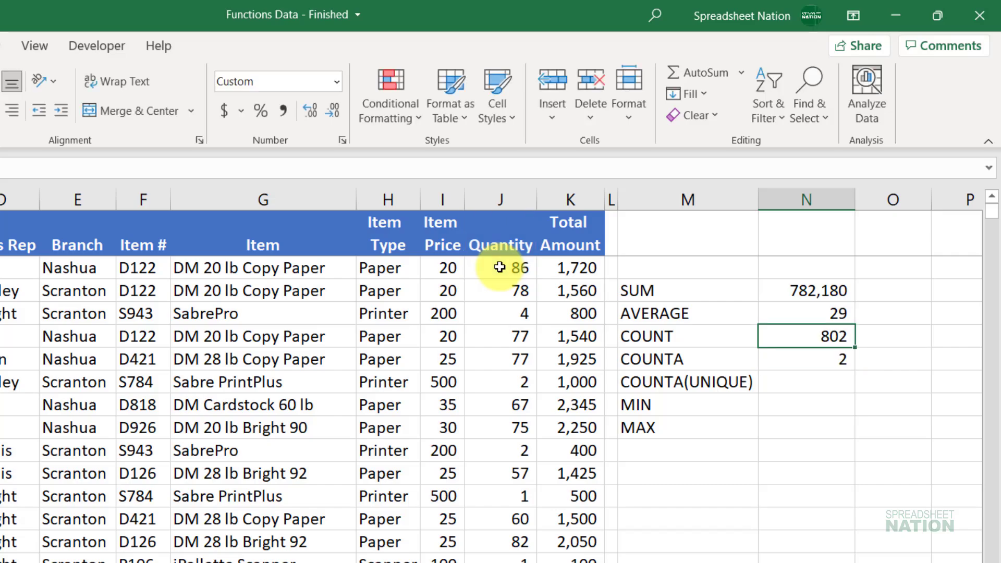
key("F2")
key("Escape")
key("F2")
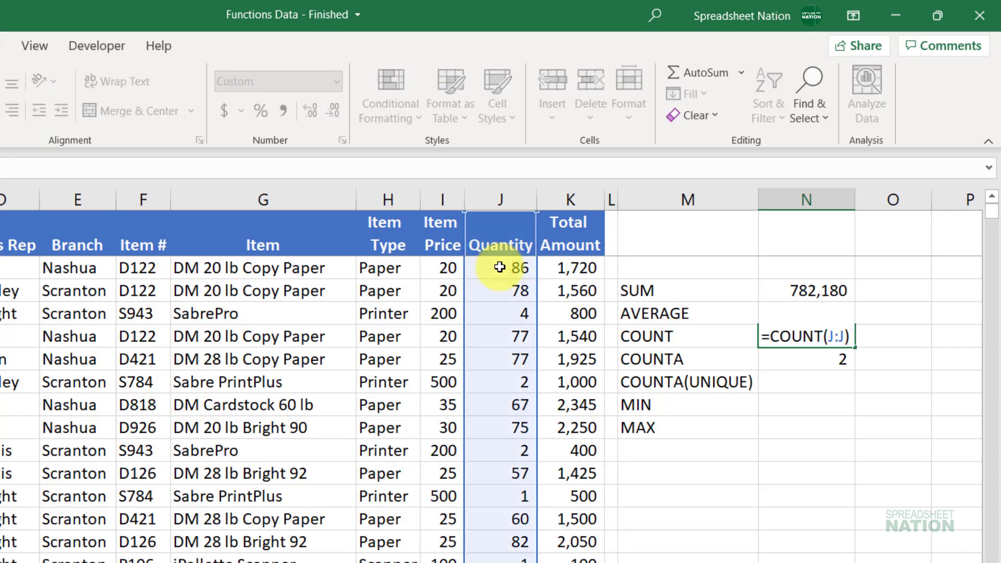
key("Return")
- Enter =UNIQUE(C2:C803) in N7, beside the COUNTA(UNIQUE) label, to list the distinct customers
key("Return")
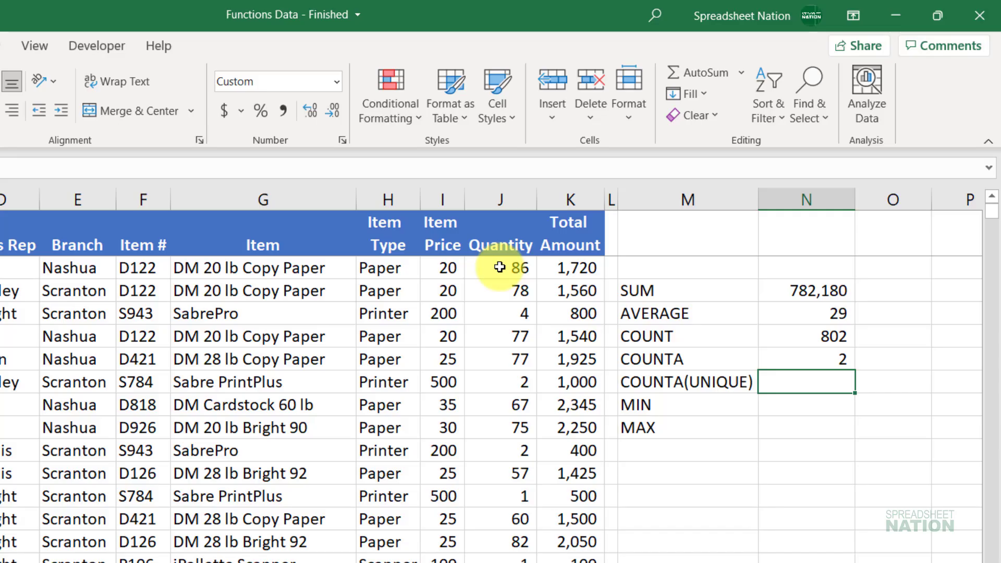
type("=uniq")
key("Tab")
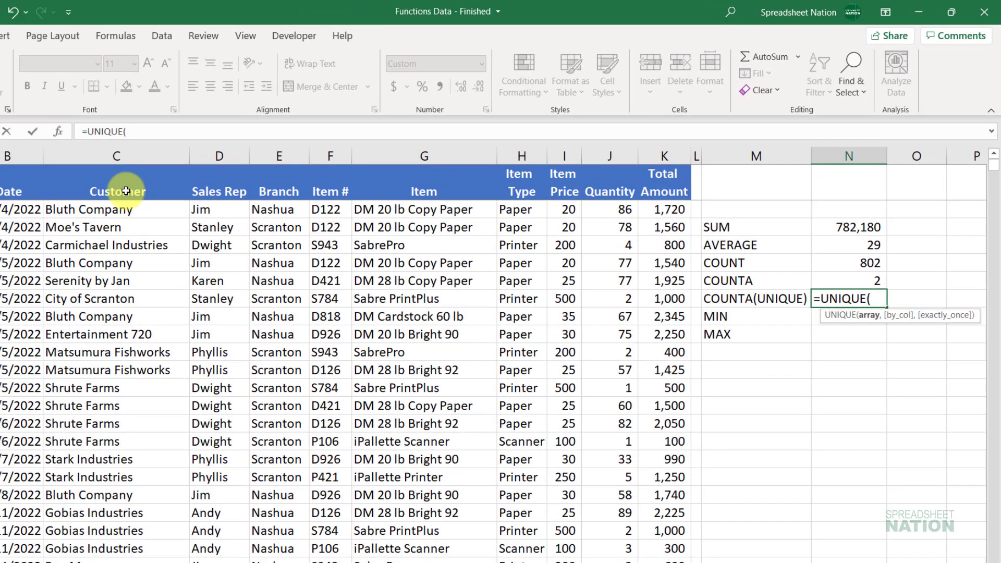
left_click(125, 191)
key("Down")
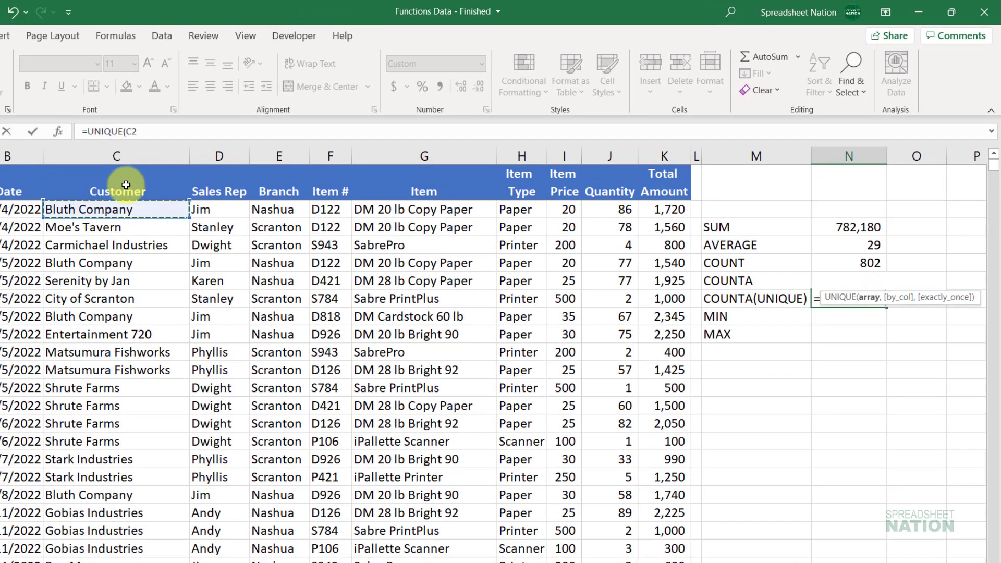
key("ctrl+shift+Down")
key("Return")
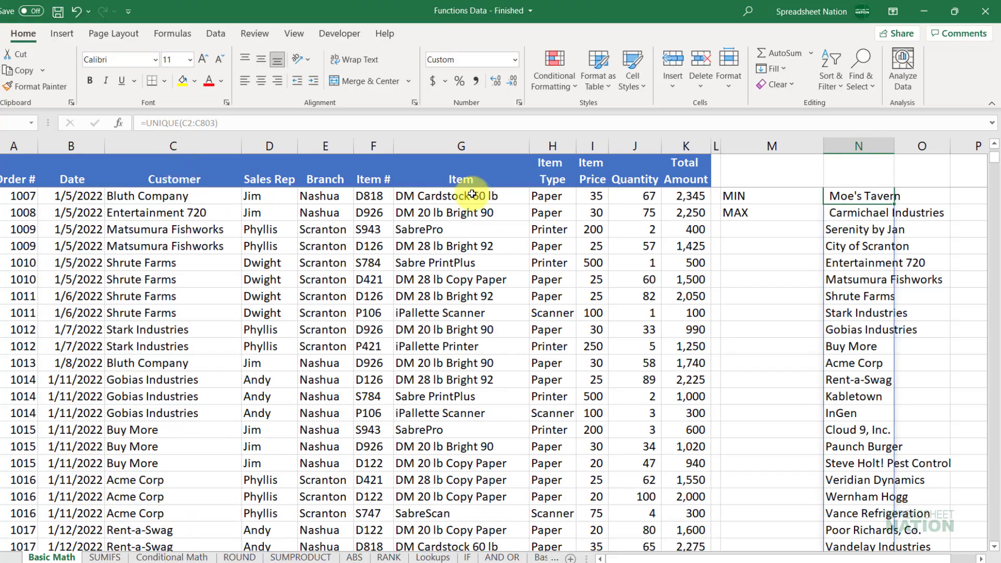
- Inspect the UNIQUE formula in N7 and review the customer list it spills down column N
scroll(630, 270, "up", 2)
key("F2")
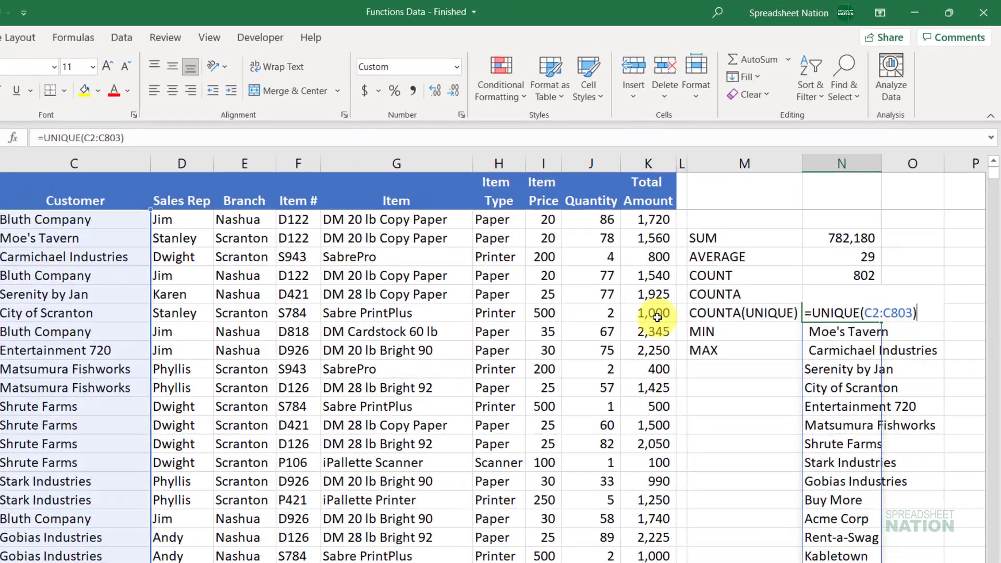
key("ctrl+Return")
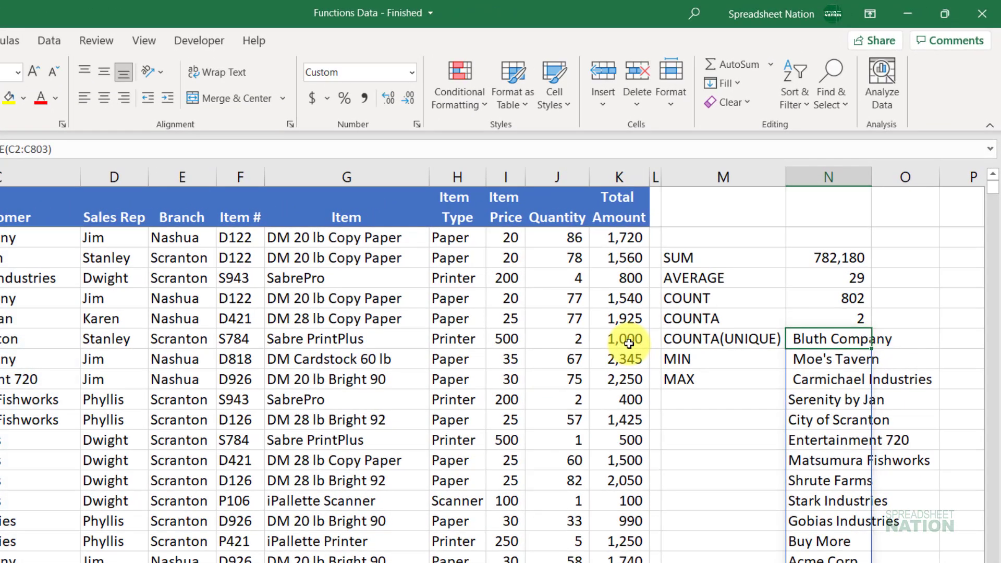
scroll(899, 460, "down", 2)
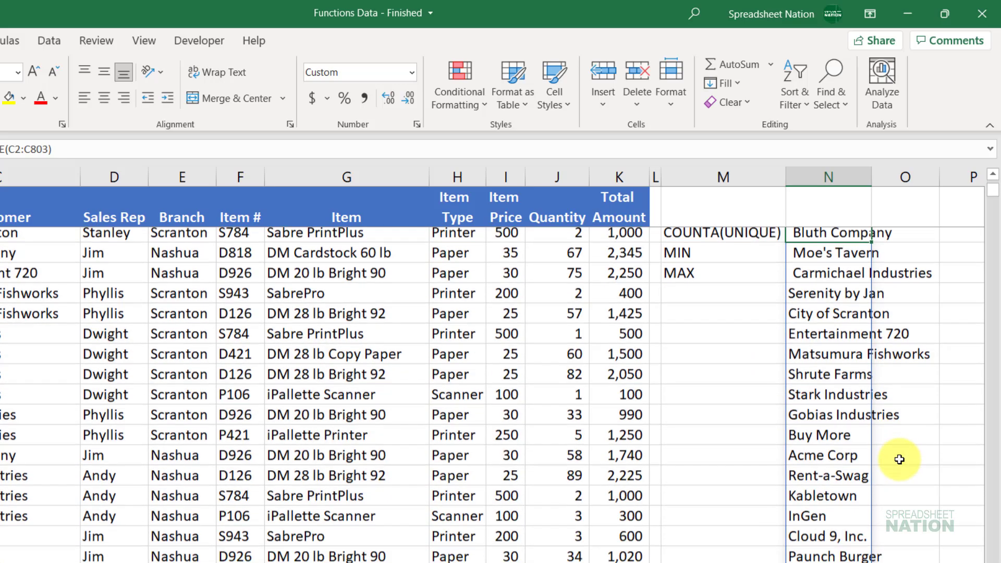
scroll(900, 459, "down", 5)
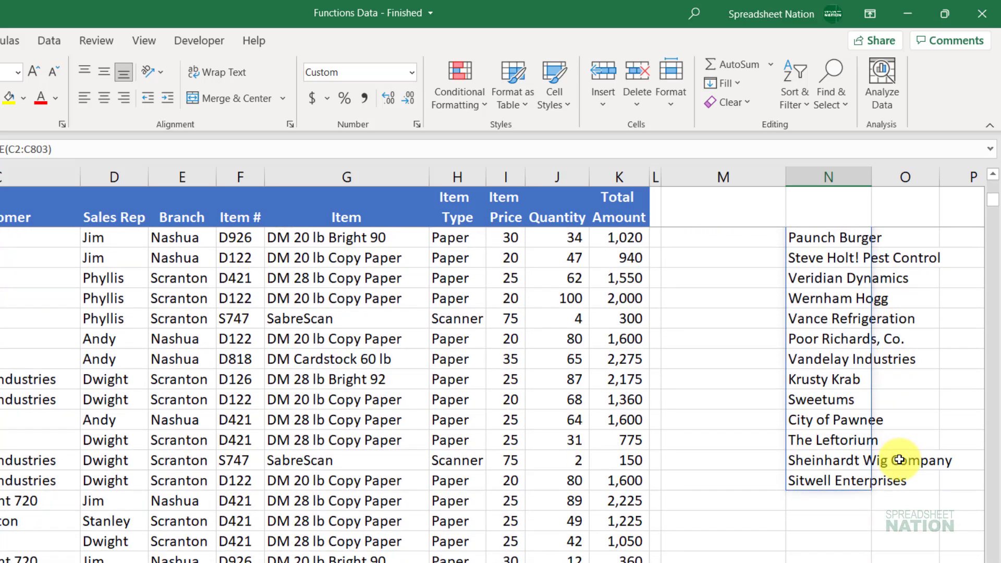
- Wrap the UNIQUE formula in N7 with COUNTA, making it =COUNTA(UNIQUE(C2:C803)), and review the finished formula
scroll(900, 459, "up", 7)
key("F2")
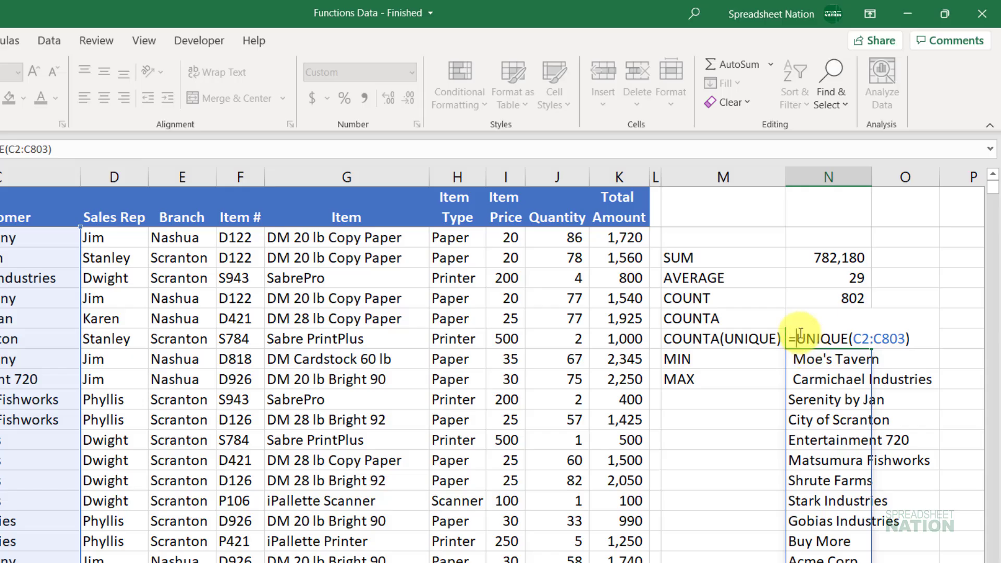
type("counta")
key("Tab")
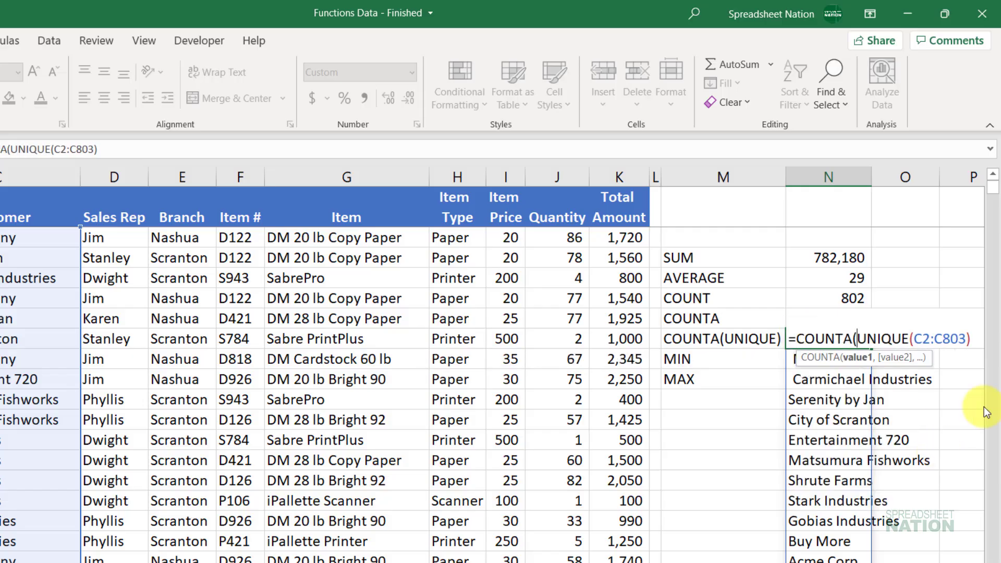
left_click(975, 334)
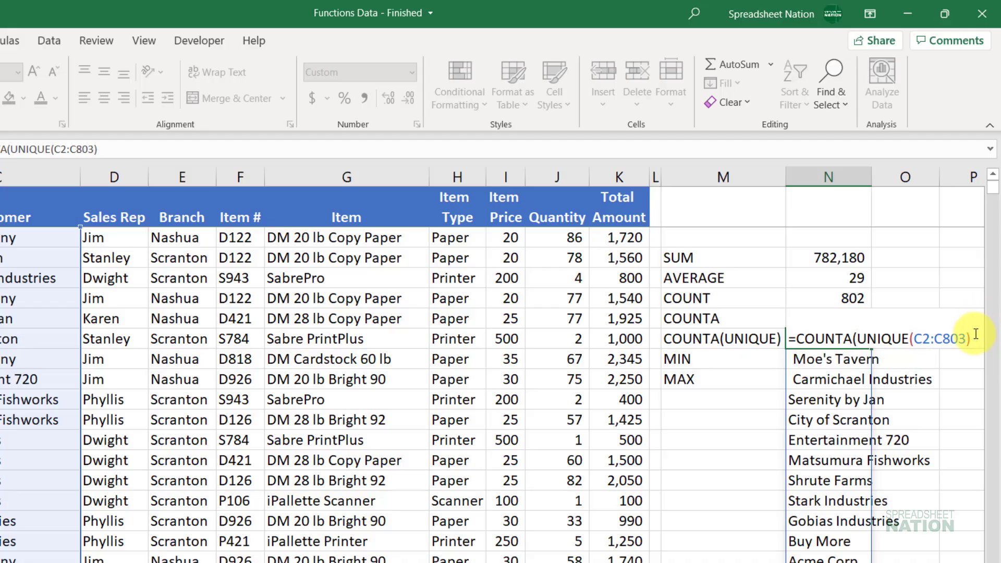
type(")")
key("Return")
key("Up")
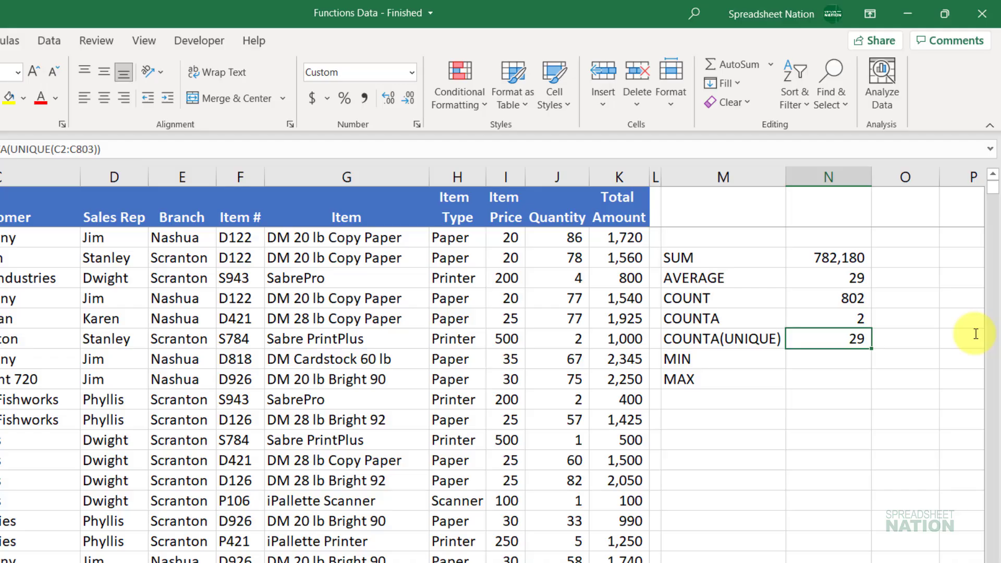
key("F2")
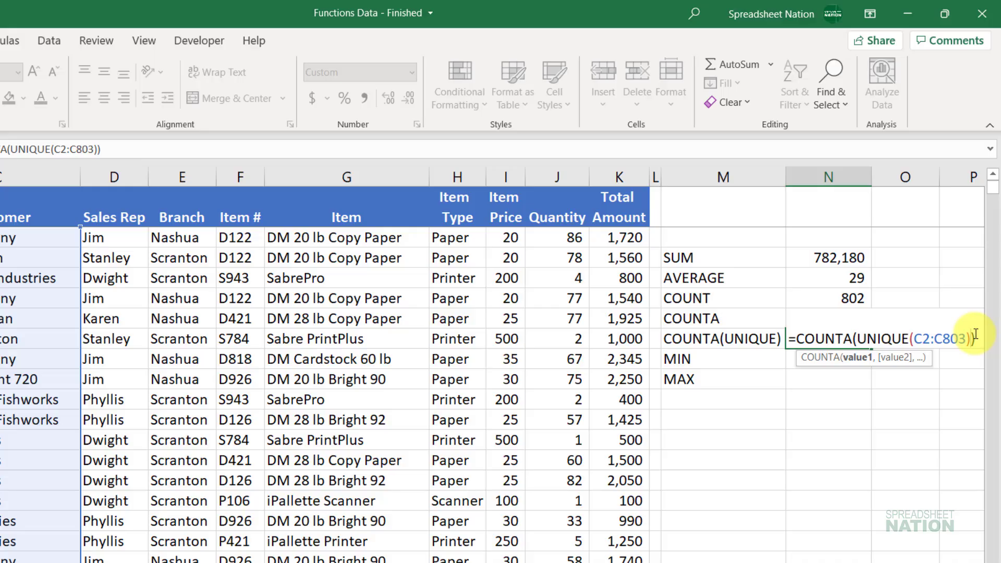
key("Escape")
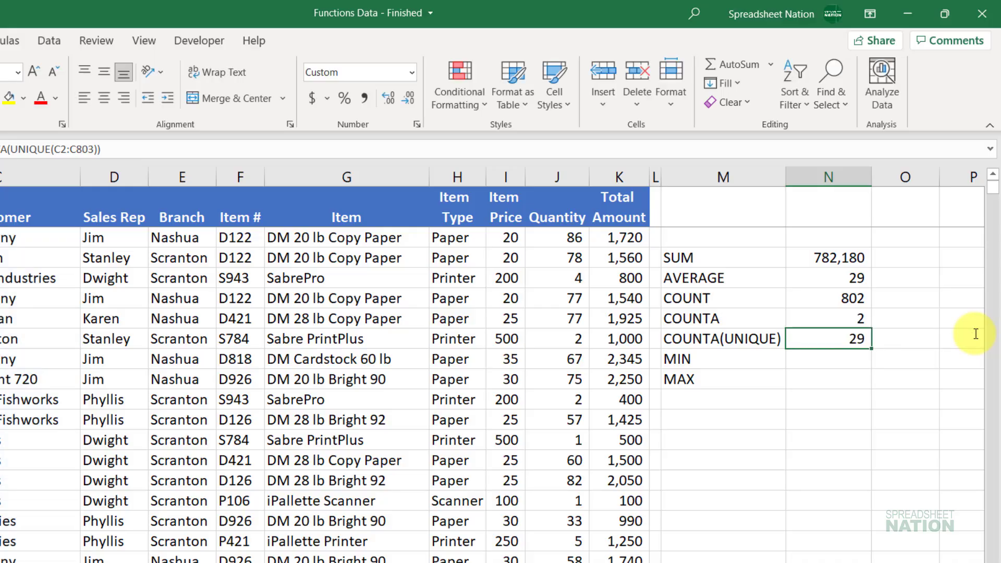
- Enter =MIN(K:K) in N8, beside the MIN label, to get the smallest Total Amount
key("Down")
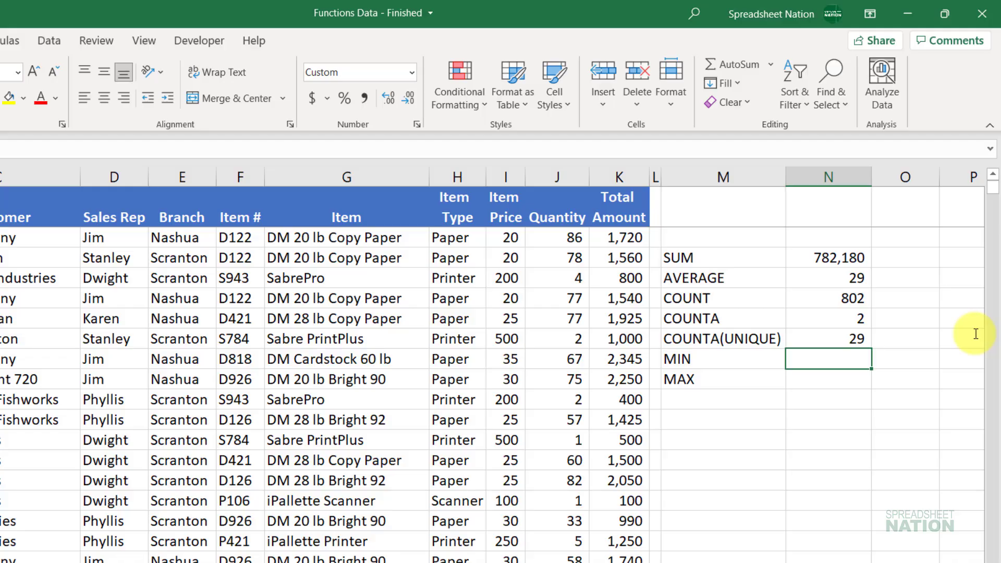
type("=min")
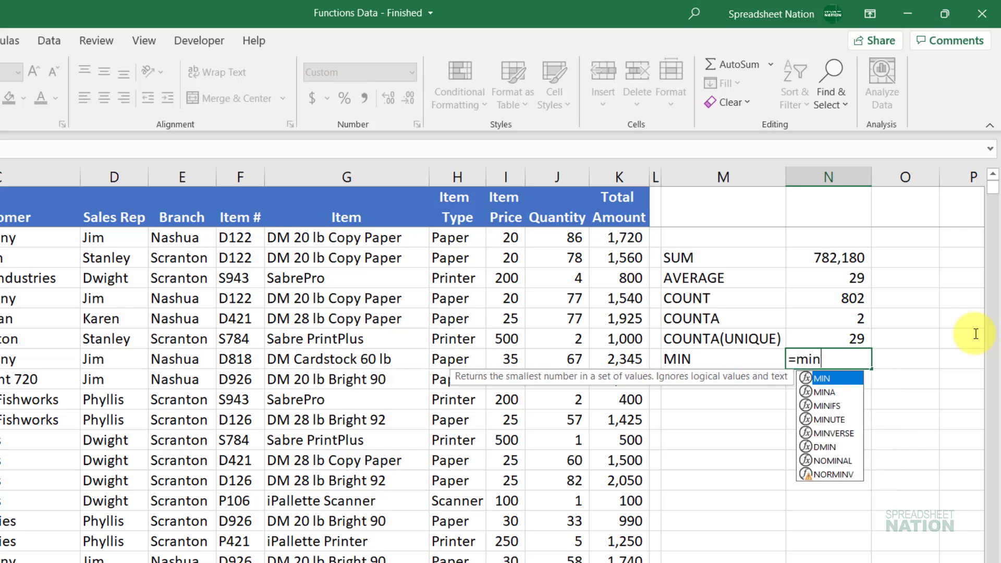
key("Tab")
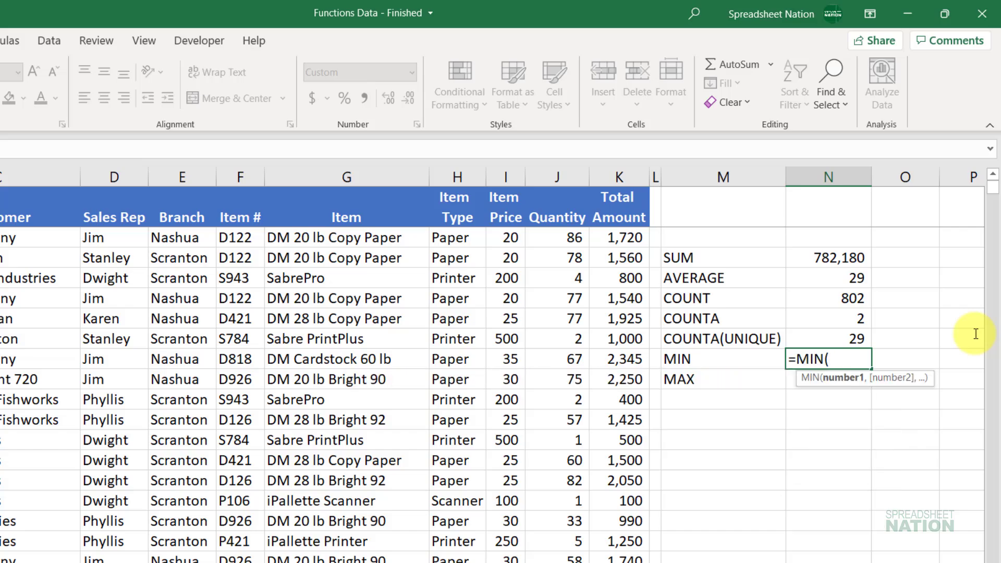
left_click(620, 178)
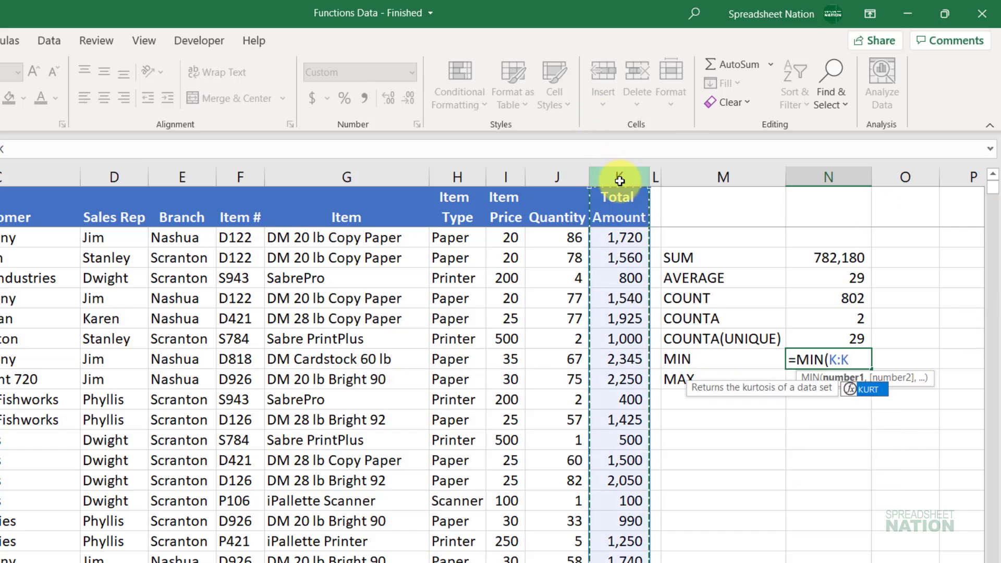
key("Return")
key("Up")
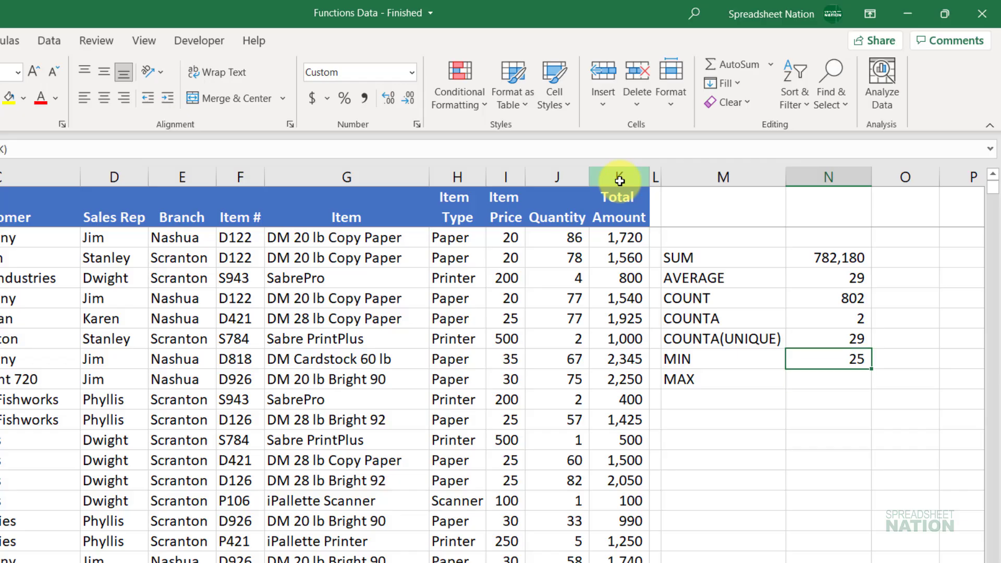
key("F2")
key("Escape")
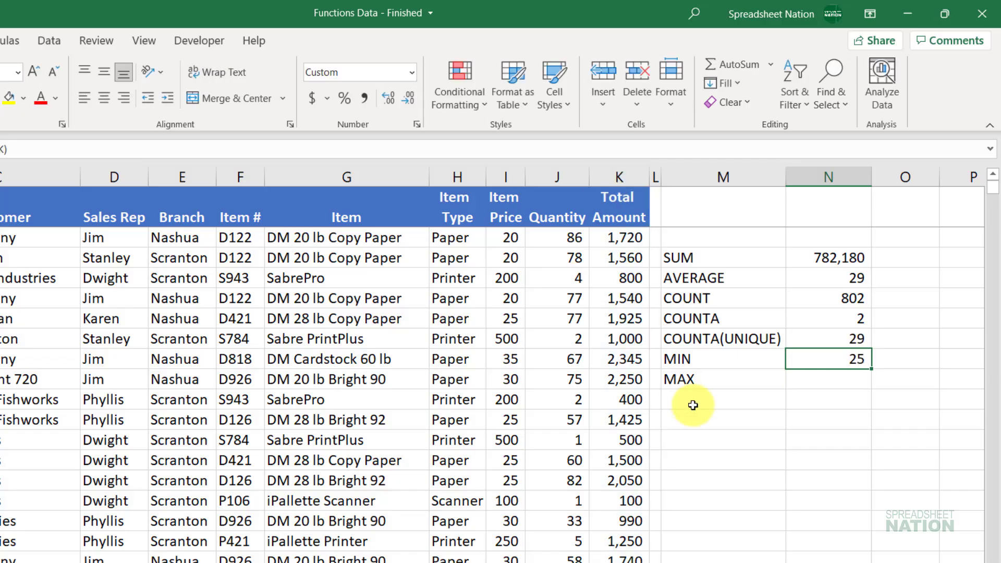
- Enter =MAX(K:K) in N9, beside the MAX label, to get the largest Total Amount
key("Down")
type("=max")
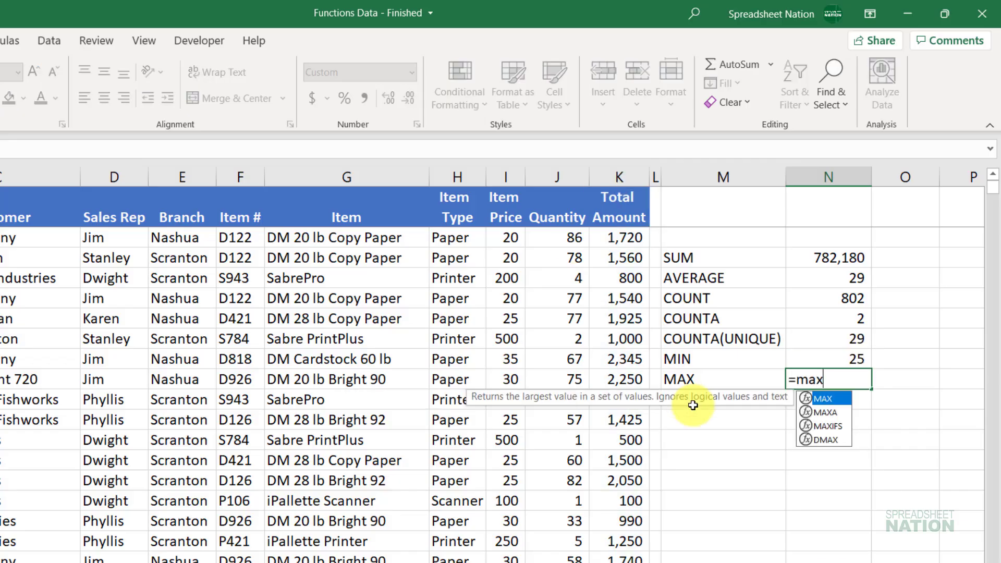
key("Tab")
left_click(618, 176)
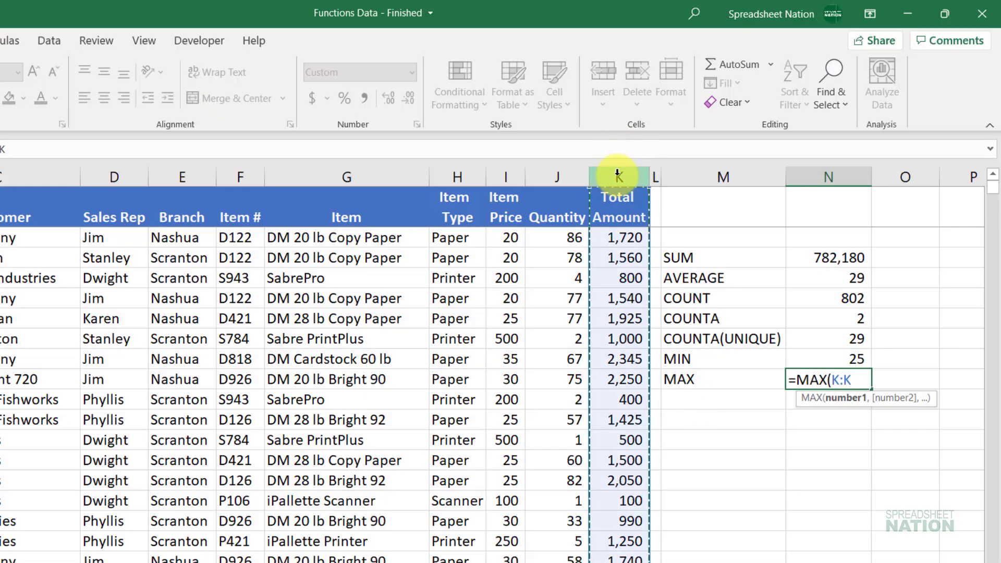
key("Return")
key("Up")
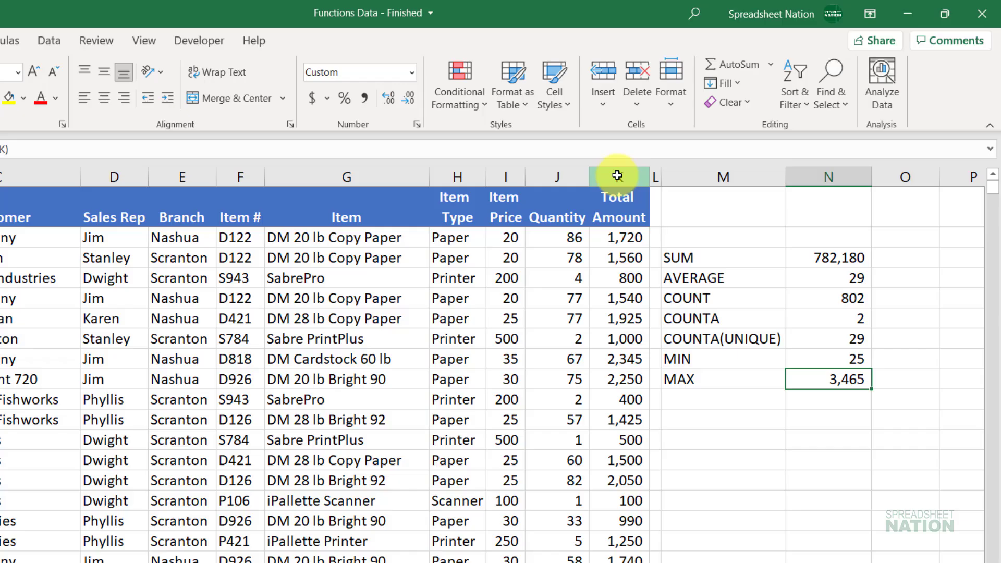
key("Up")
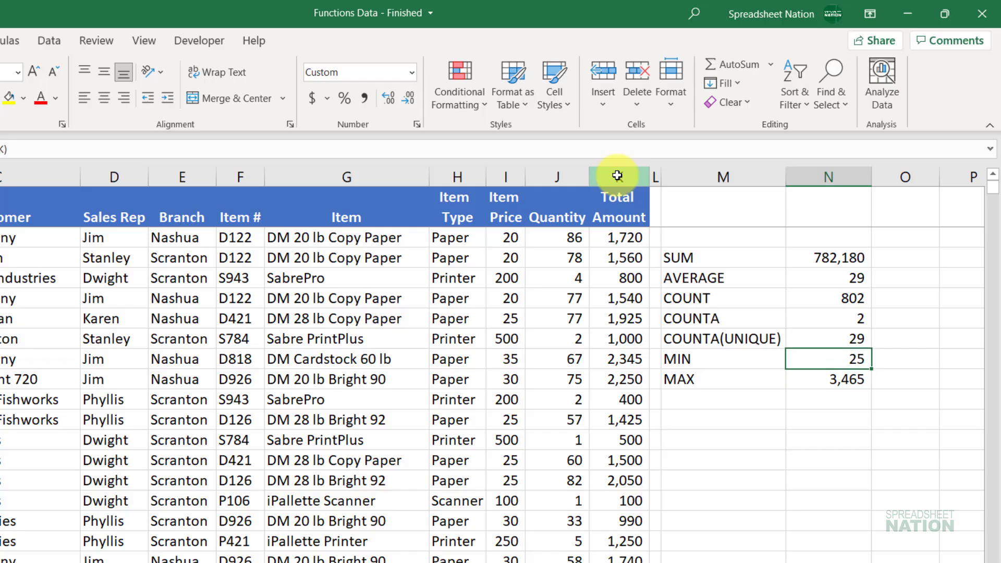
key("Down")
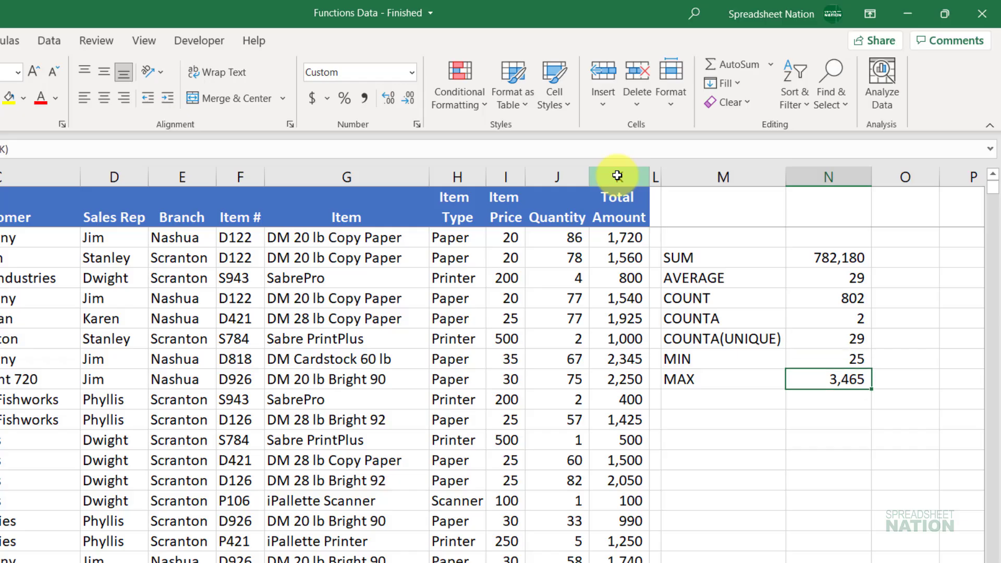